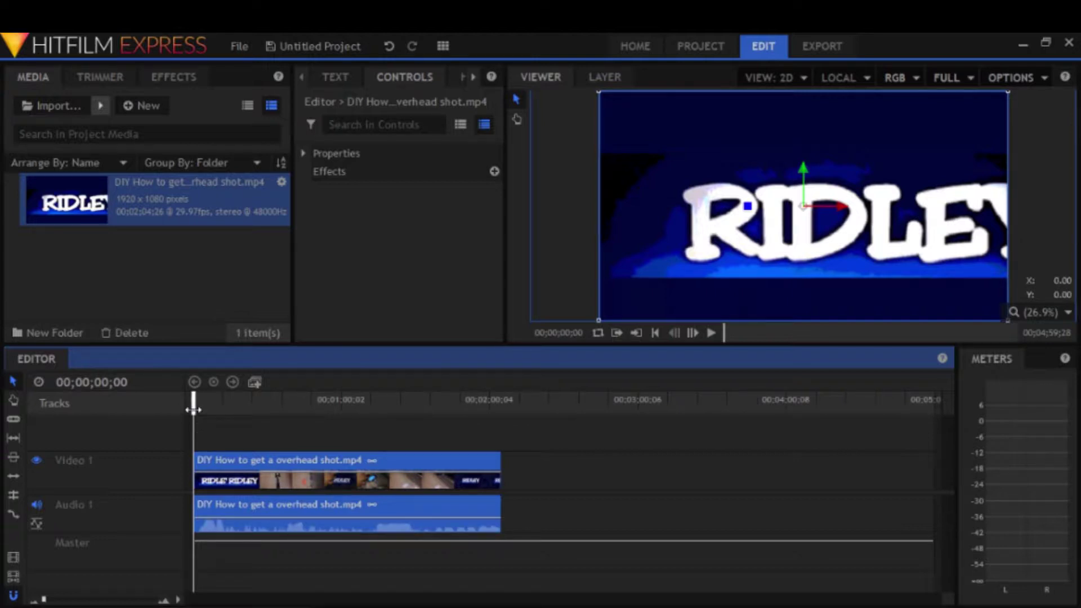
Step: Scrub the playhead through the overhead-shot clip's opening frames to preview it
{"action": "left_click_drag", "start_coordinate": [193, 409], "coordinate": [269, 420]}
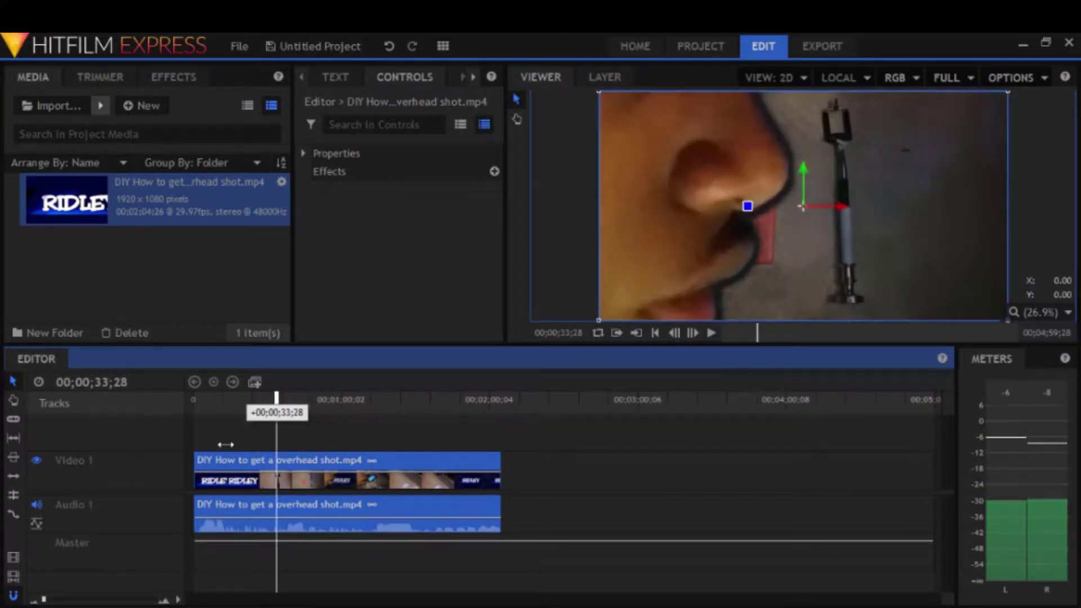
Step: Slice the clip at about 00;00;10;27, creating a short opening piece and the remainder
{"action": "left_click_drag", "start_coordinate": [226, 445], "coordinate": [217, 443]}
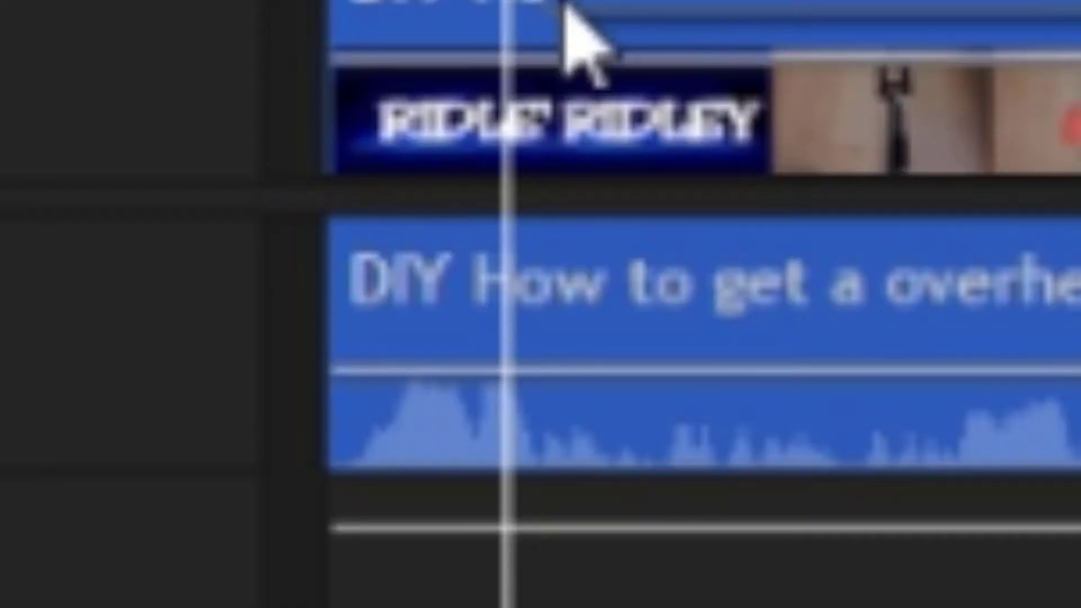
{"action": "right_click", "coordinate": [226, 464]}
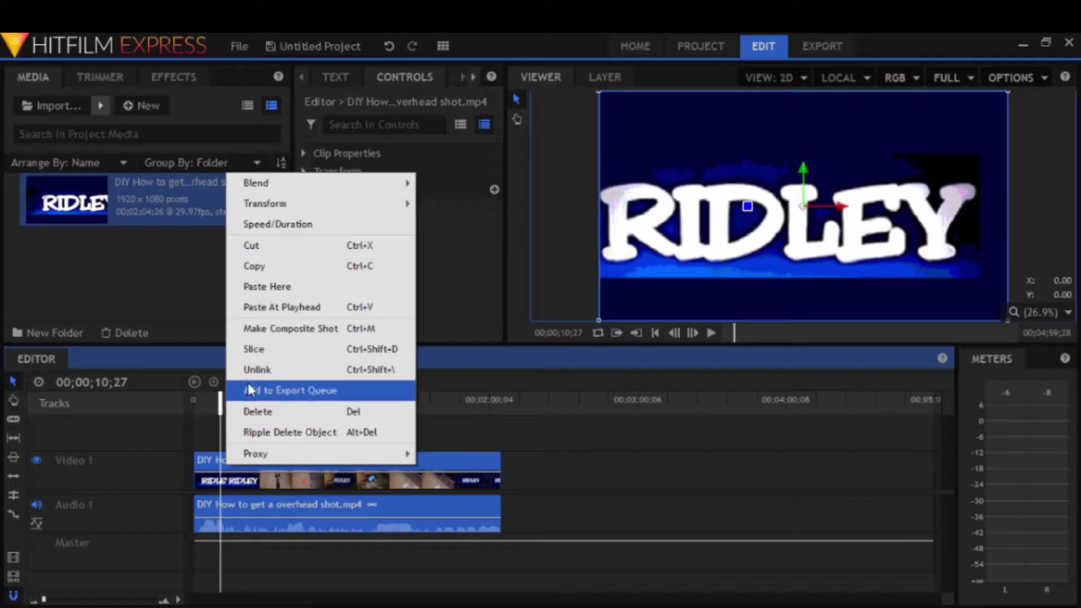
{"action": "left_click", "coordinate": [272, 350]}
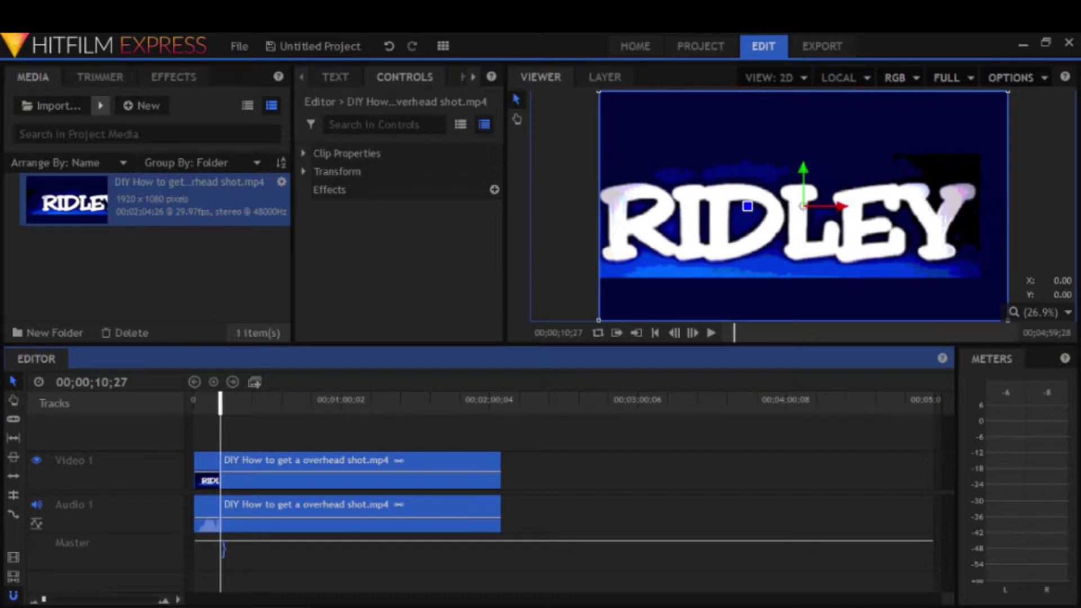
{"action": "left_click", "coordinate": [112, 495]}
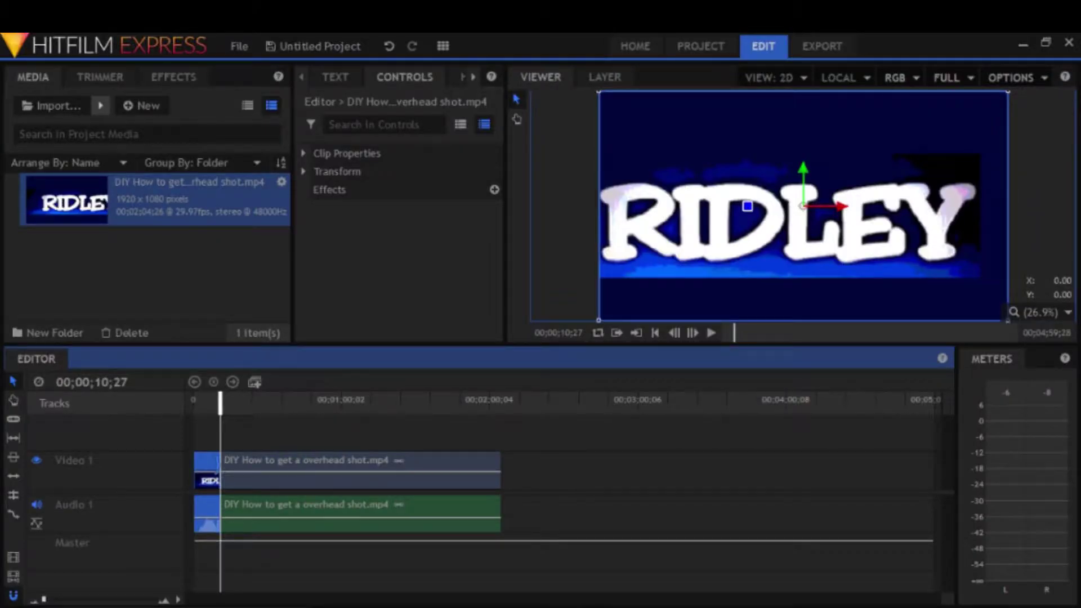
{"action": "right_click", "coordinate": [215, 467]}
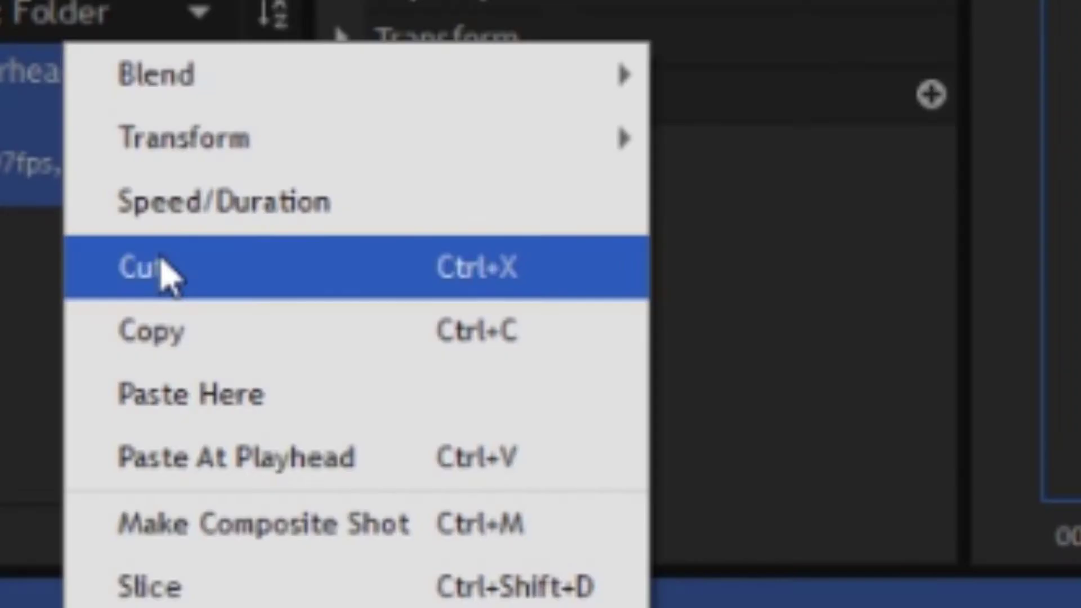
Step: Cut the short opening piece and paste it onto the track directly after the main clip's end
{"action": "left_click", "coordinate": [250, 245]}
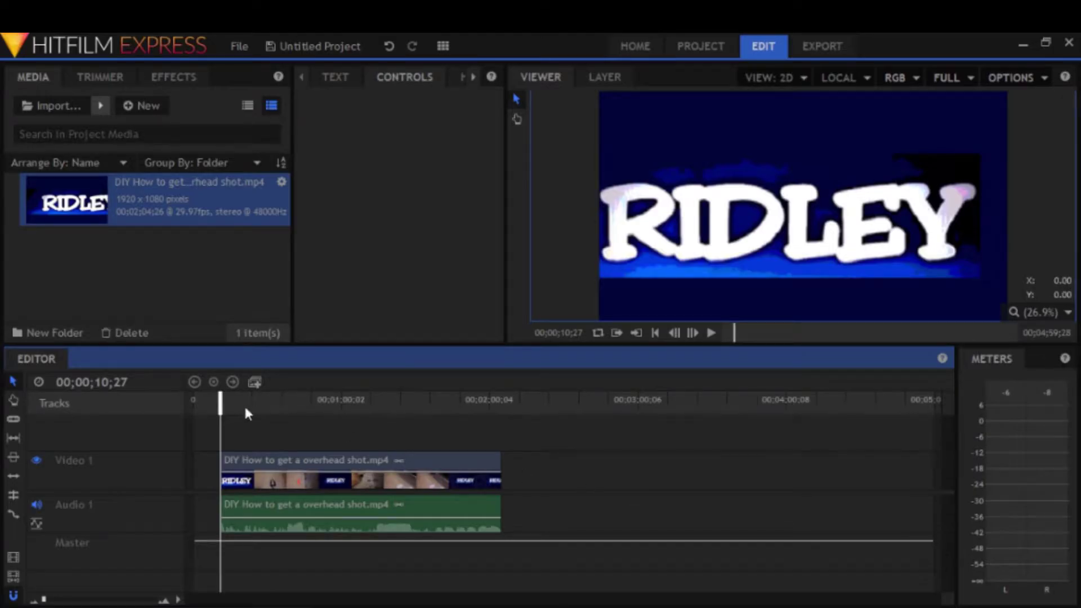
{"action": "left_click_drag", "start_coordinate": [219, 406], "coordinate": [585, 469]}
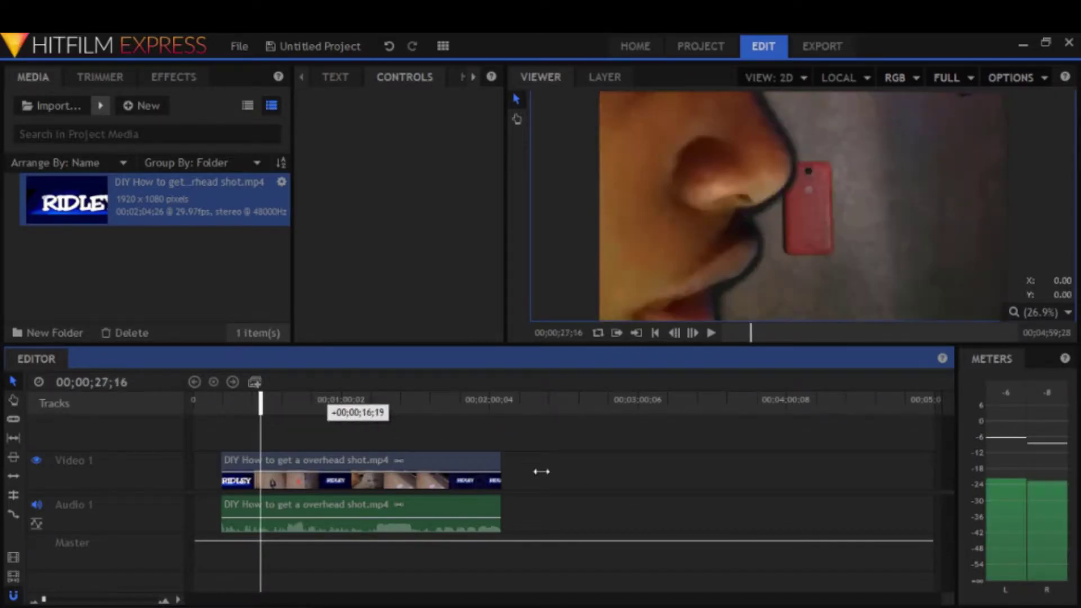
{"action": "right_click", "coordinate": [574, 467]}
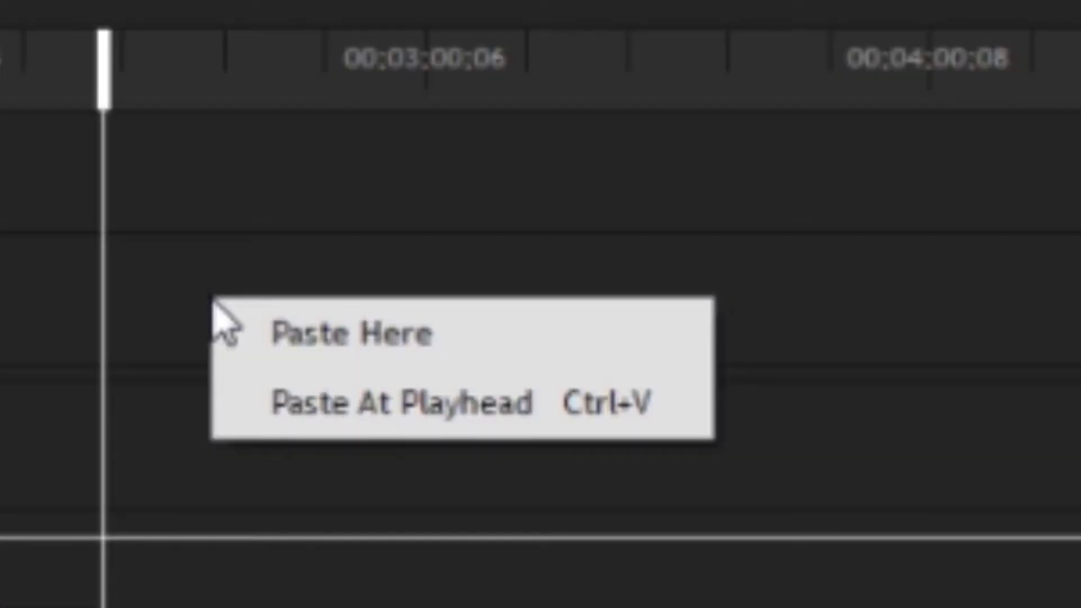
{"action": "left_click", "coordinate": [317, 338]}
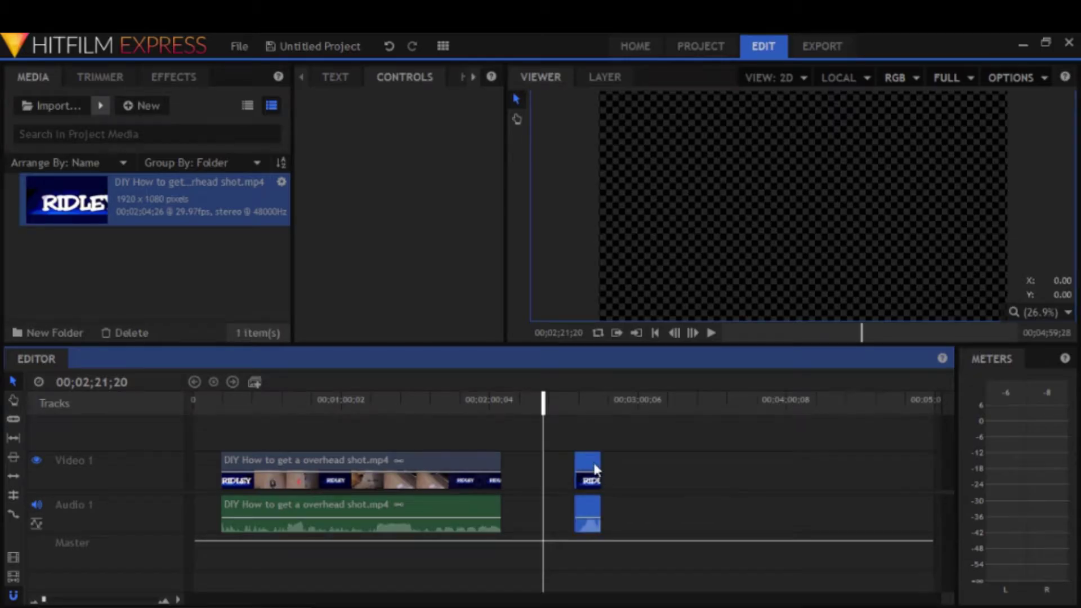
{"action": "left_click_drag", "start_coordinate": [594, 470], "coordinate": [521, 478]}
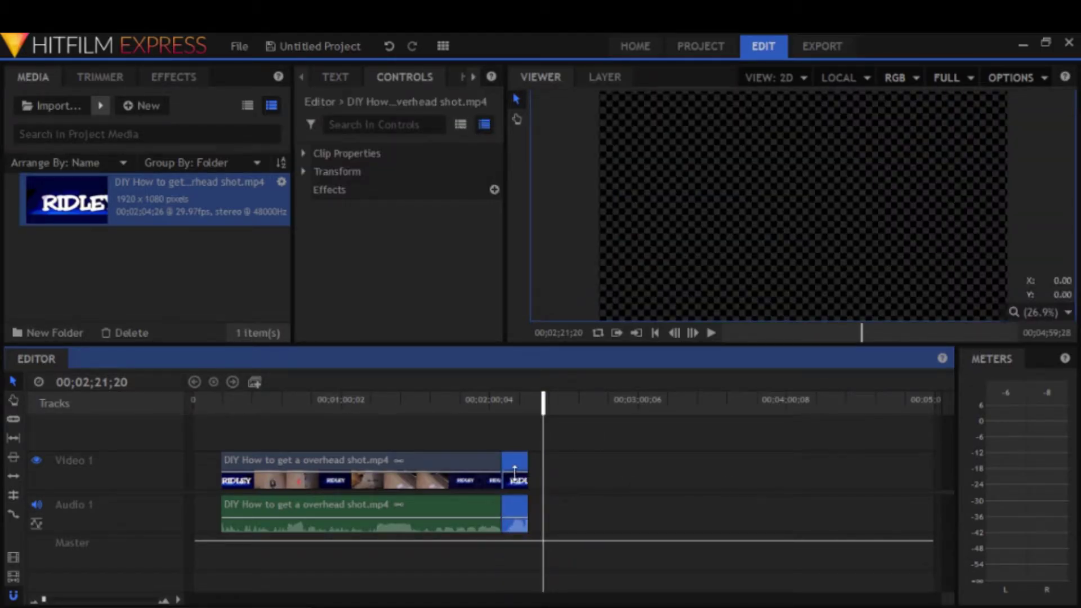
{"action": "mouse_move", "coordinate": [541, 406]}
{"action": "left_mouse_down"}
{"action": "mouse_move", "coordinate": [493, 414]}
{"action": "mouse_move", "coordinate": [526, 431]}
{"action": "left_mouse_up"}
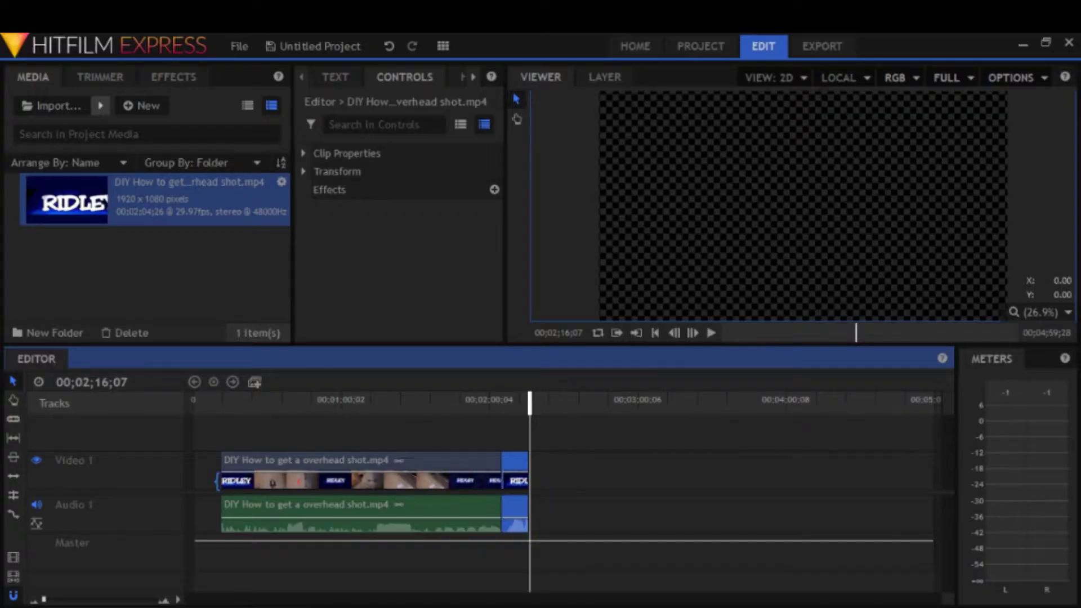
Step: Select the main and pasted clips and review the frames around their join
{"action": "left_click", "coordinate": [228, 465]}
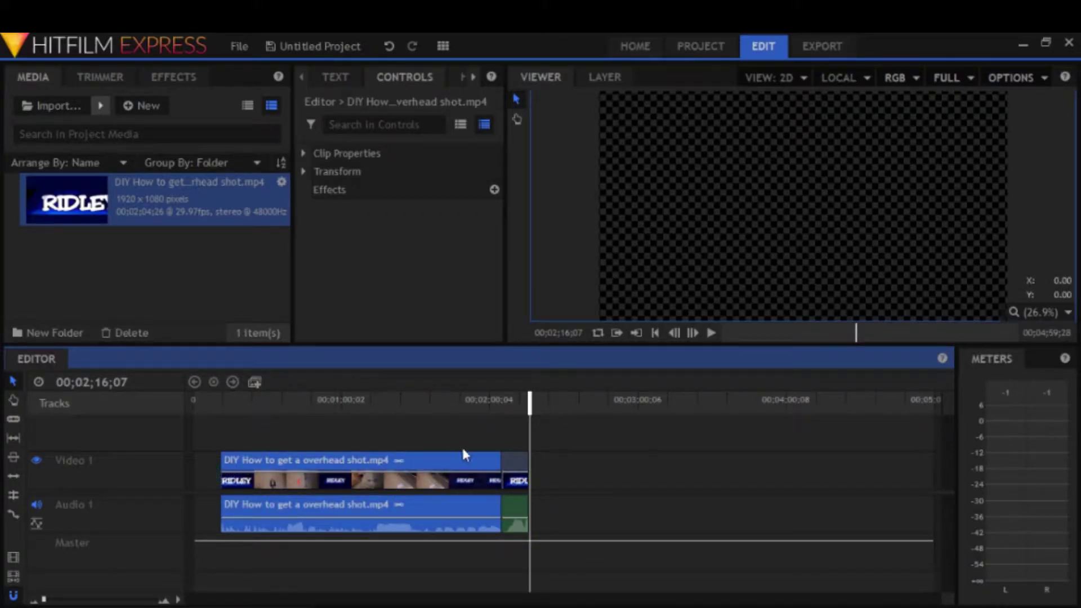
{"action": "left_click", "coordinate": [523, 469]}
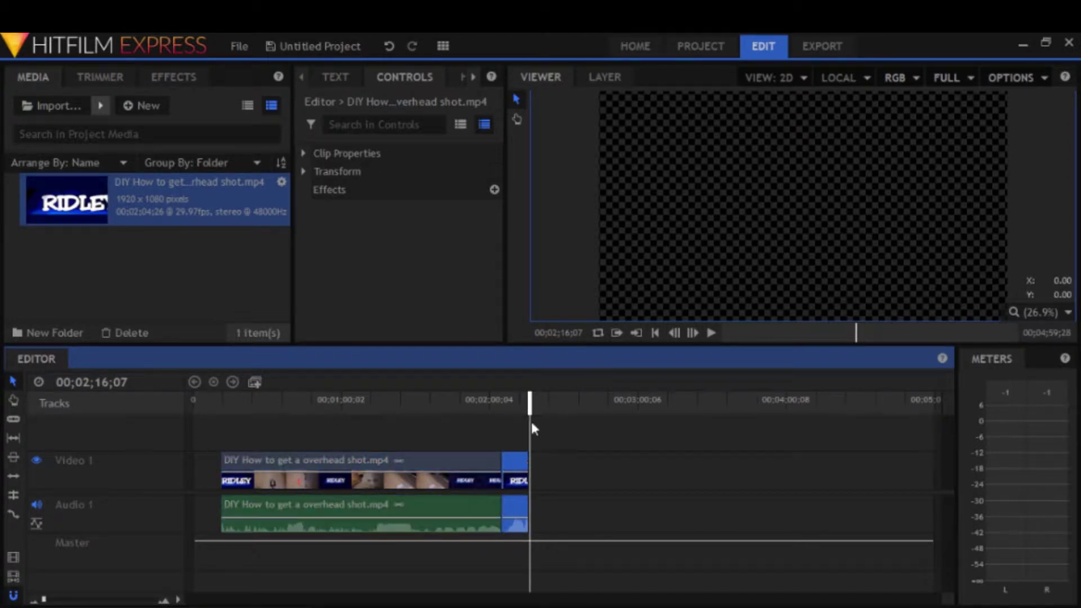
{"action": "left_click_drag", "start_coordinate": [530, 403], "coordinate": [522, 405]}
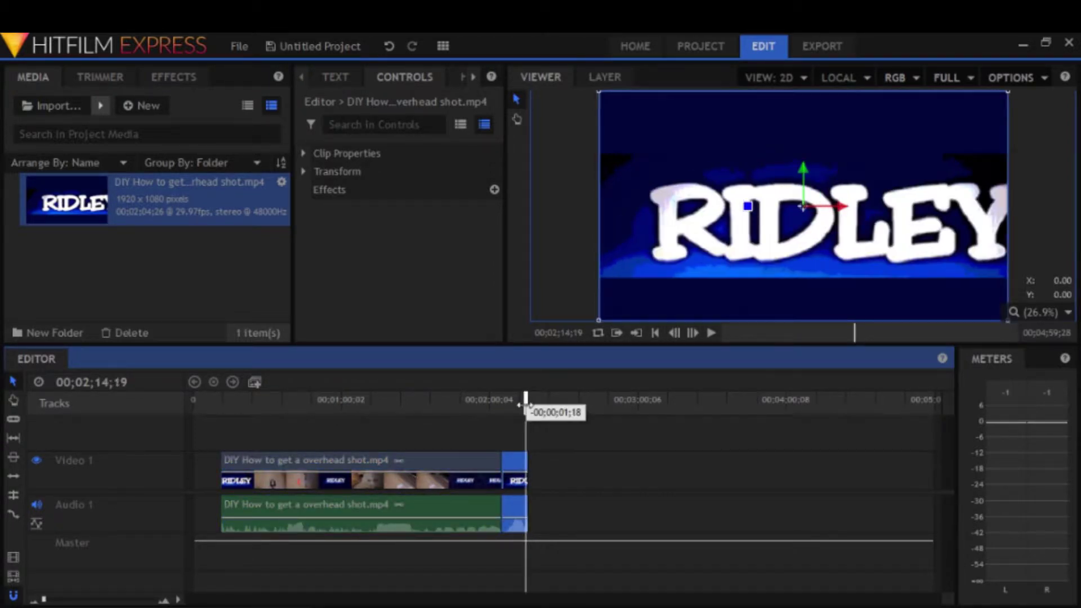
{"action": "left_click_drag", "start_coordinate": [525, 402], "coordinate": [522, 402]}
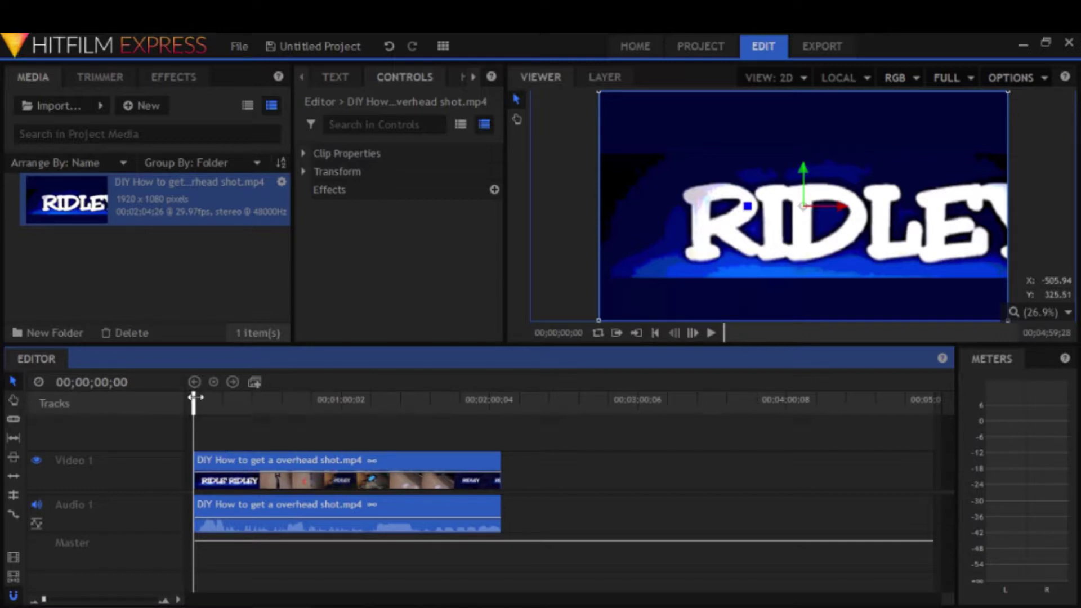
Step: Slice the restored clip again at about ten seconds in
{"action": "left_click_drag", "start_coordinate": [206, 406], "coordinate": [226, 407]}
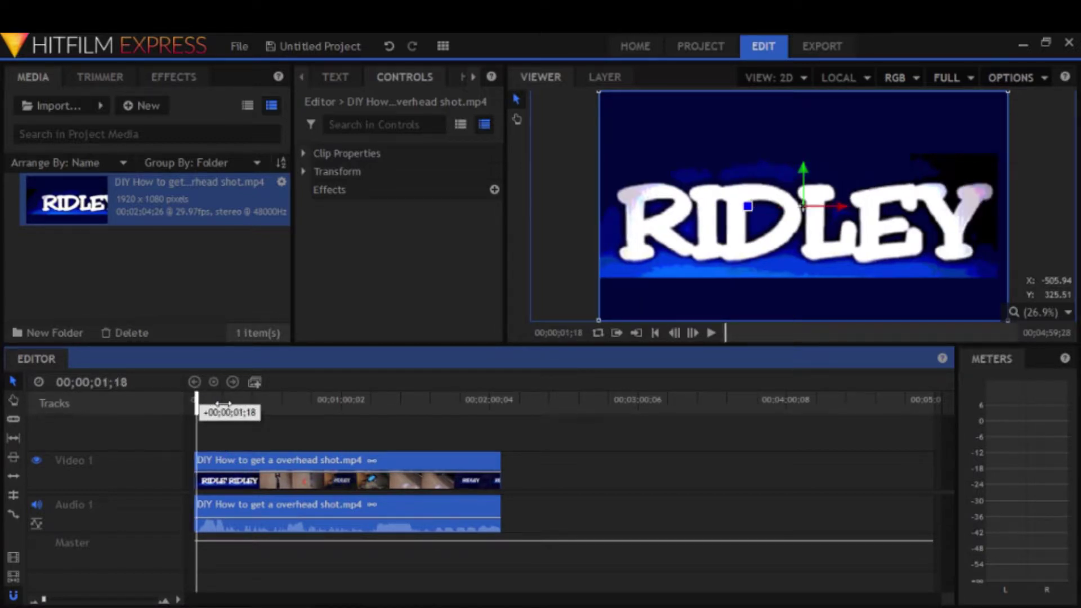
{"action": "mouse_move", "coordinate": [226, 407]}
{"action": "left_mouse_down"}
{"action": "mouse_move", "coordinate": [238, 407]}
{"action": "mouse_move", "coordinate": [221, 410]}
{"action": "left_mouse_up"}
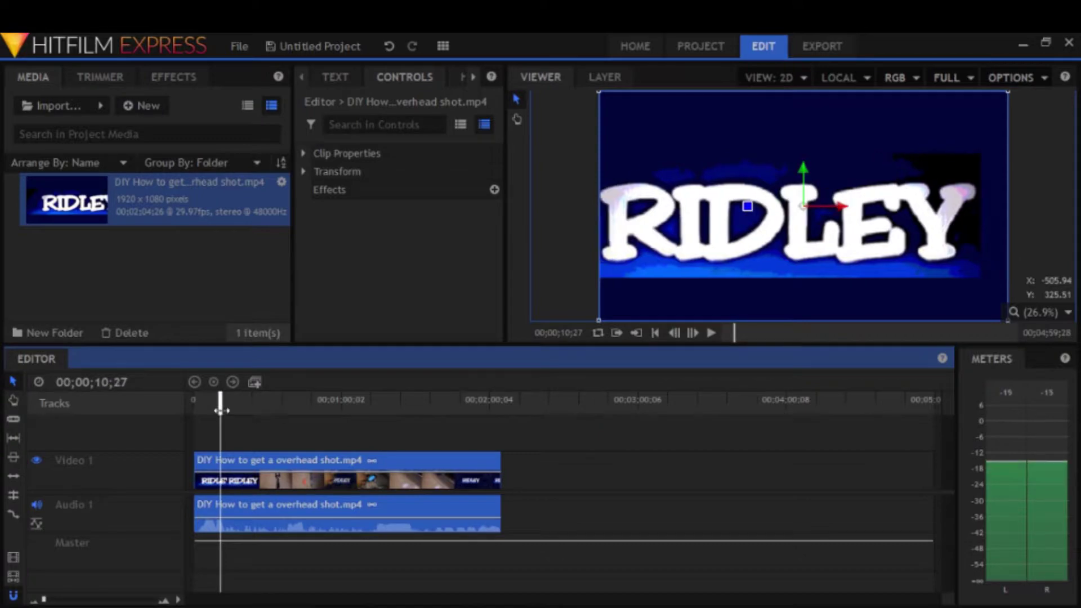
{"action": "right_click", "coordinate": [240, 469]}
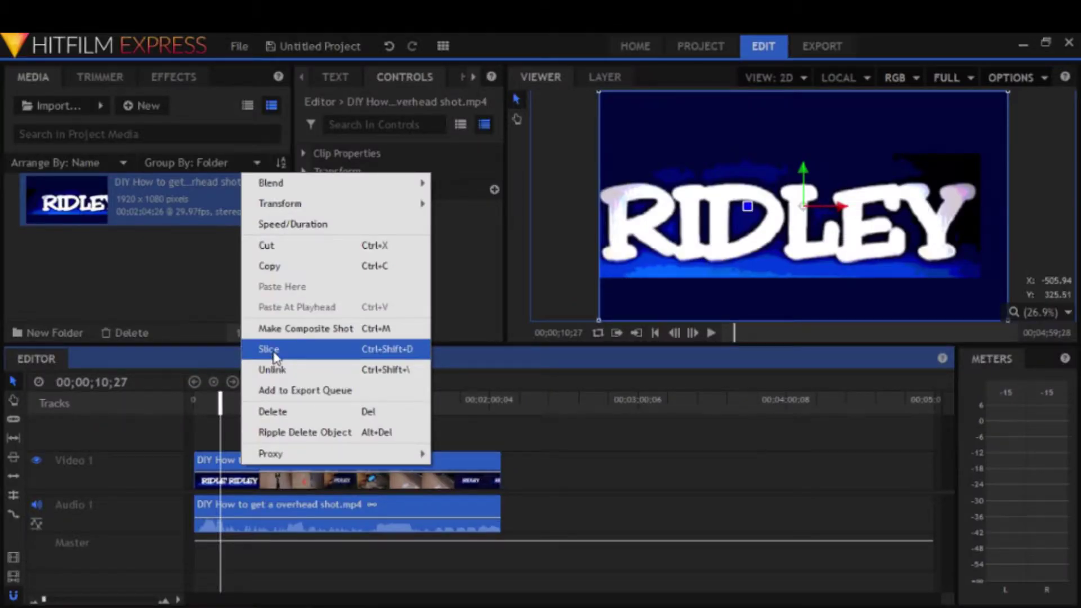
{"action": "left_click", "coordinate": [268, 349]}
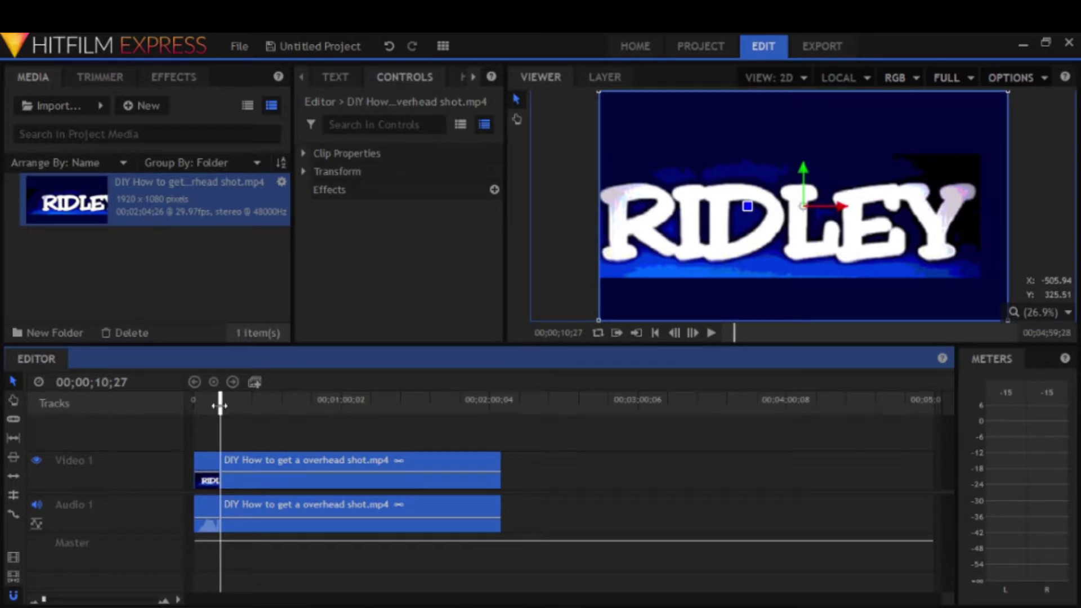
Step: Move the playhead to about 00;00;22;22 ready for a second slice
{"action": "left_click_drag", "start_coordinate": [244, 406], "coordinate": [258, 406]}
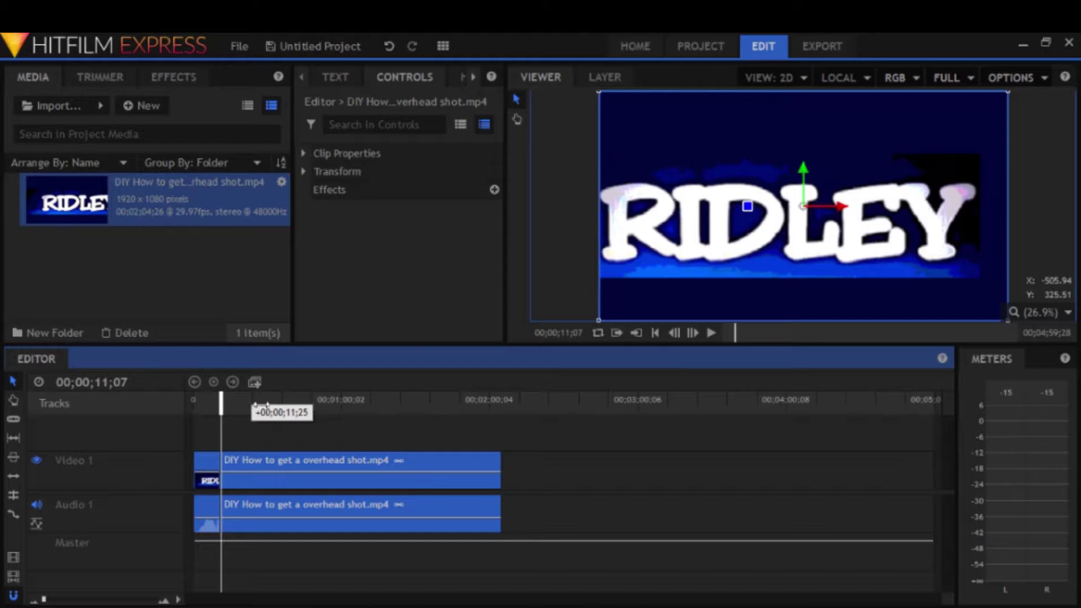
{"action": "left_click_drag", "start_coordinate": [257, 407], "coordinate": [249, 405]}
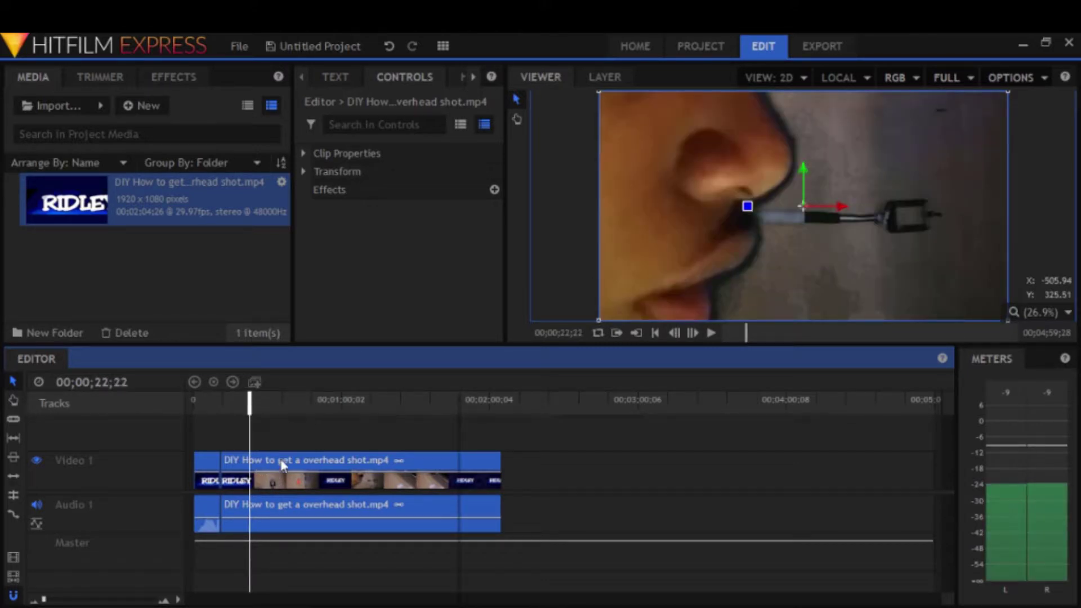
{"action": "right_click", "coordinate": [283, 464]}
Step: Slice at about 22 seconds and delete the middle piece, leaving an empty gap
{"action": "left_click", "coordinate": [311, 547]}
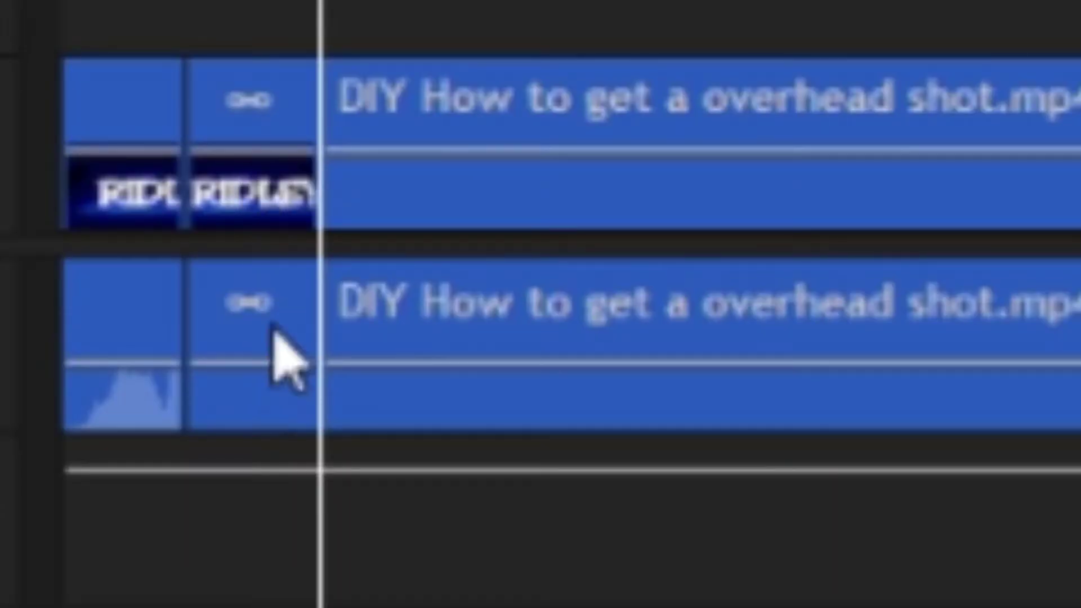
{"action": "left_click", "coordinate": [239, 512]}
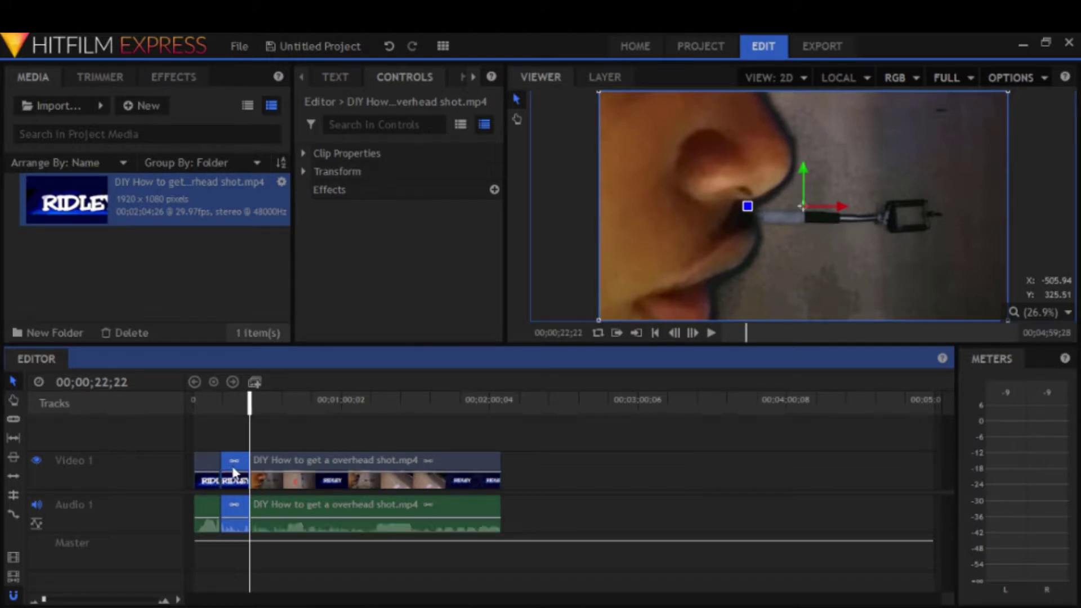
{"action": "key", "text": "Delete"}
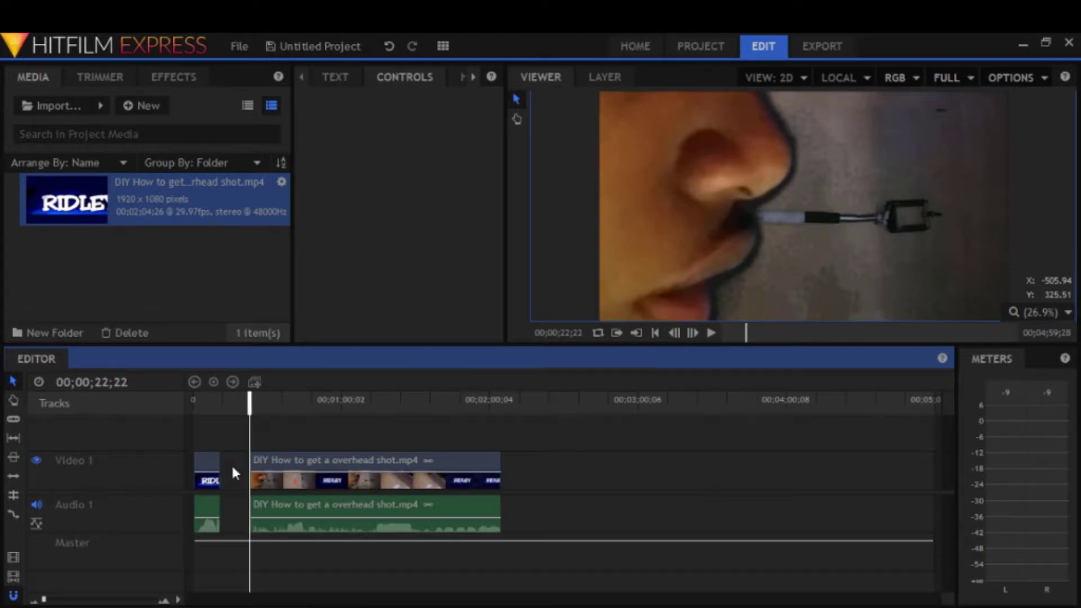
{"action": "right_click", "coordinate": [232, 469]}
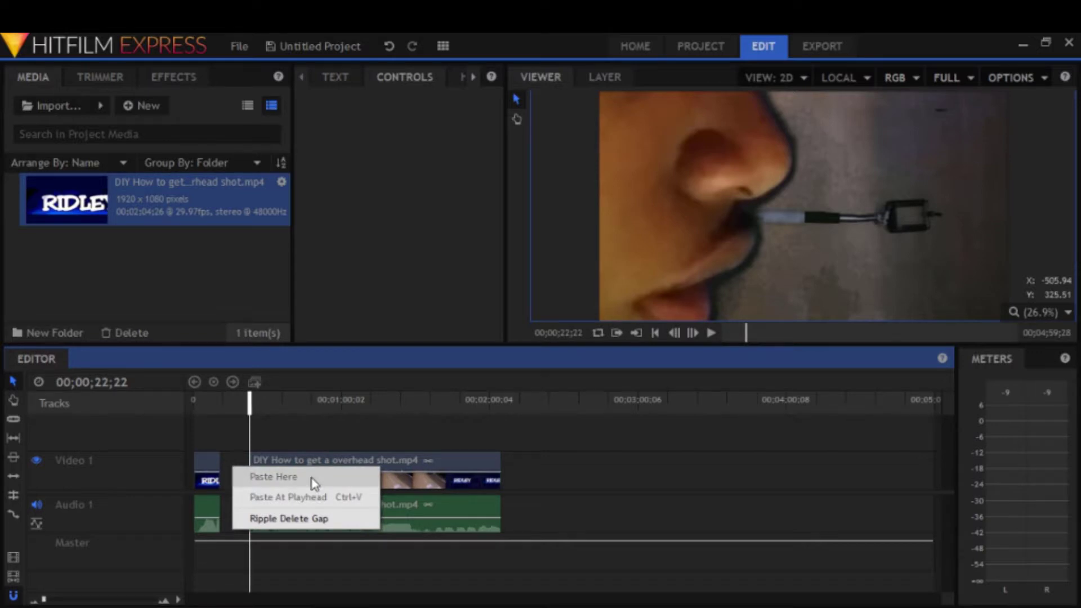
Step: Inspect the gap between the short intro piece and the main clip, ending with the main clip selected
{"action": "left_click", "coordinate": [333, 456]}
{"action": "right_click", "coordinate": [332, 456]}
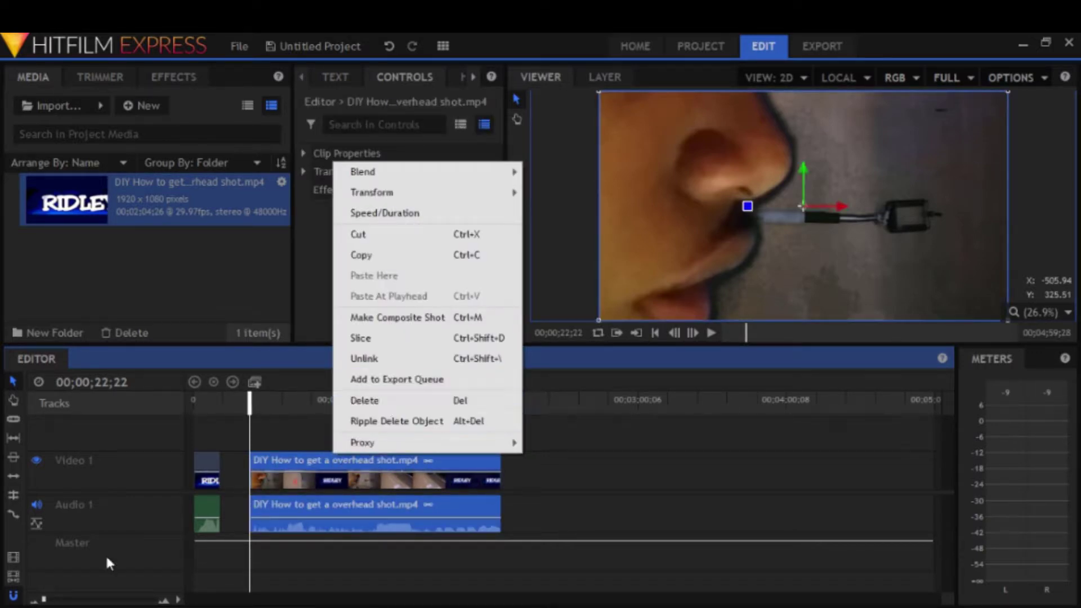
{"action": "left_click", "coordinate": [209, 476]}
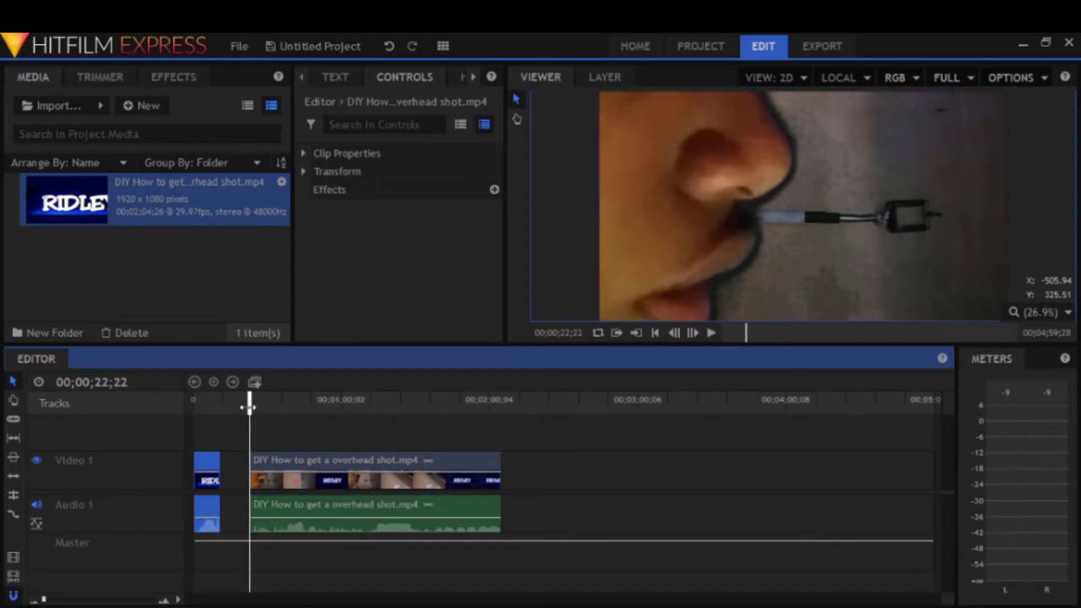
{"action": "left_click_drag", "start_coordinate": [249, 407], "coordinate": [247, 407]}
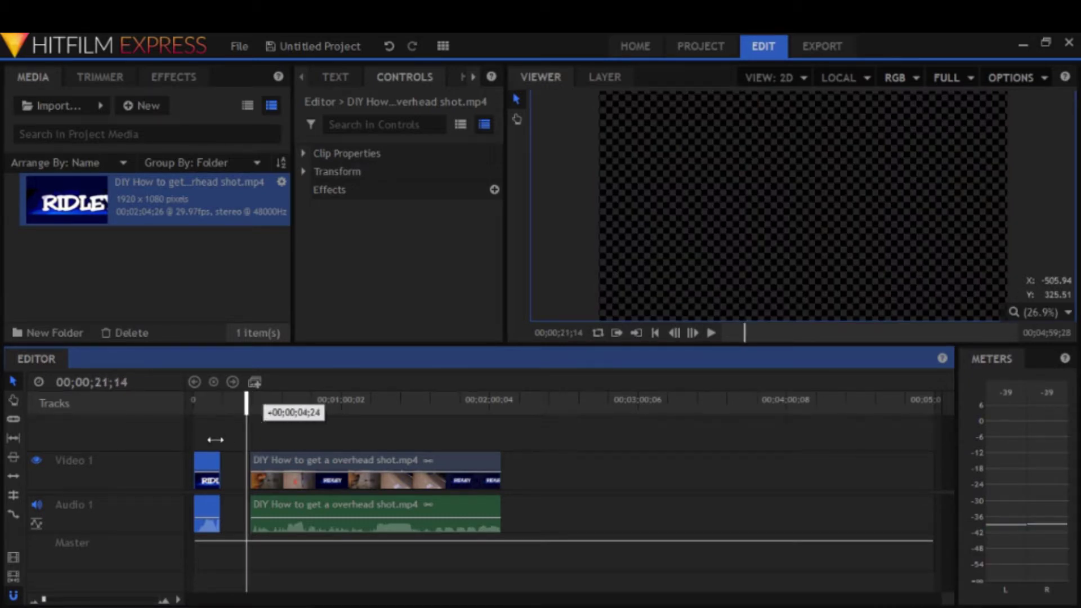
{"action": "left_click_drag", "start_coordinate": [216, 439], "coordinate": [193, 440]}
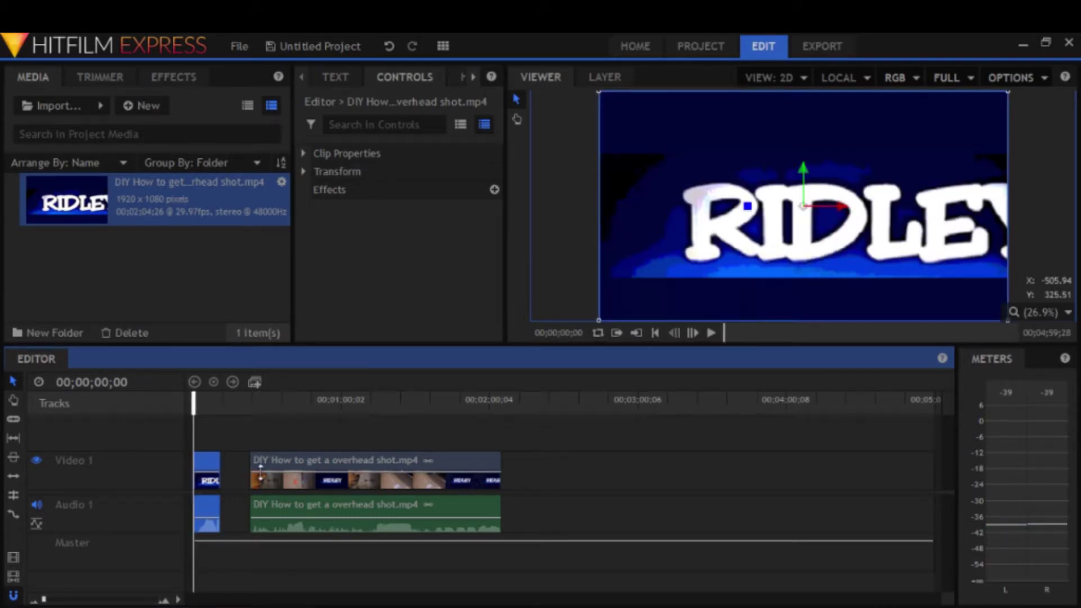
{"action": "left_click", "coordinate": [301, 461]}
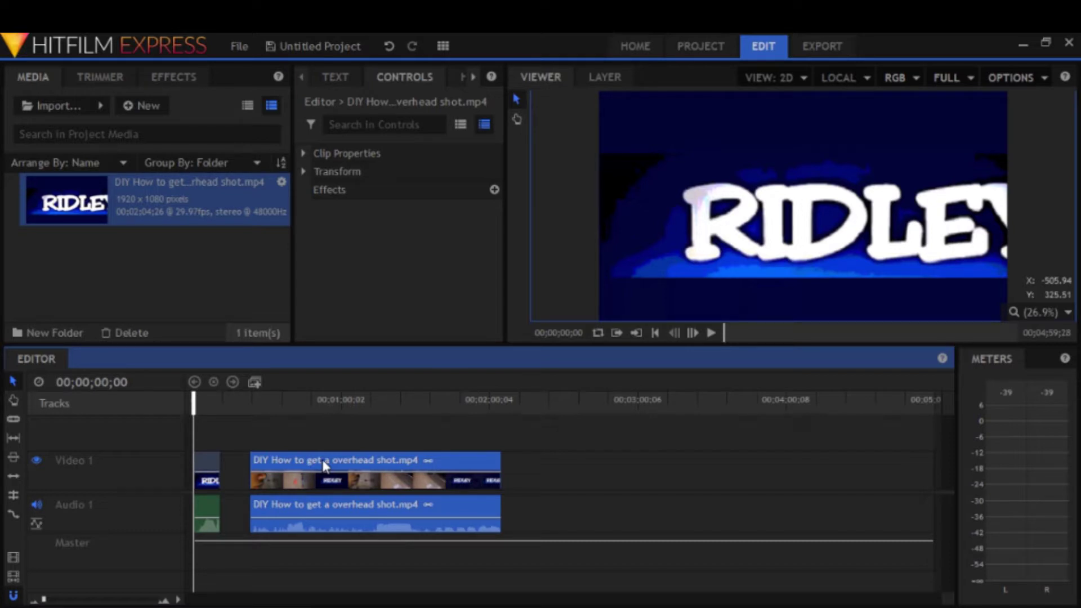
Step: Drag the main clip left until it butts against the intro clip, then return the playhead to the start
{"action": "left_click_drag", "start_coordinate": [323, 464], "coordinate": [310, 469]}
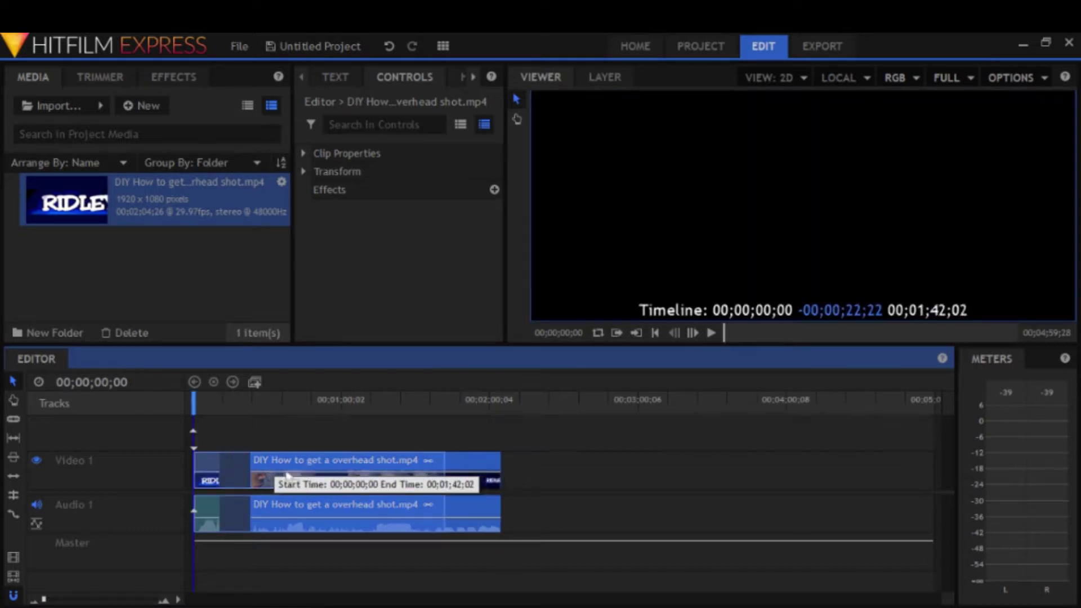
{"action": "left_click_drag", "start_coordinate": [311, 470], "coordinate": [289, 478]}
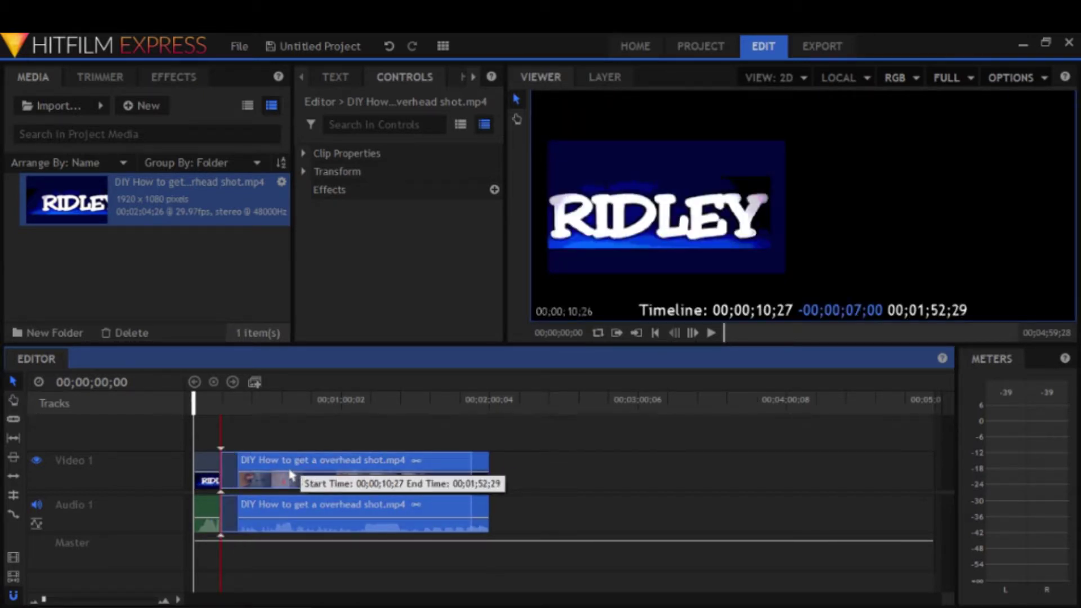
{"action": "left_click_drag", "start_coordinate": [290, 476], "coordinate": [243, 482]}
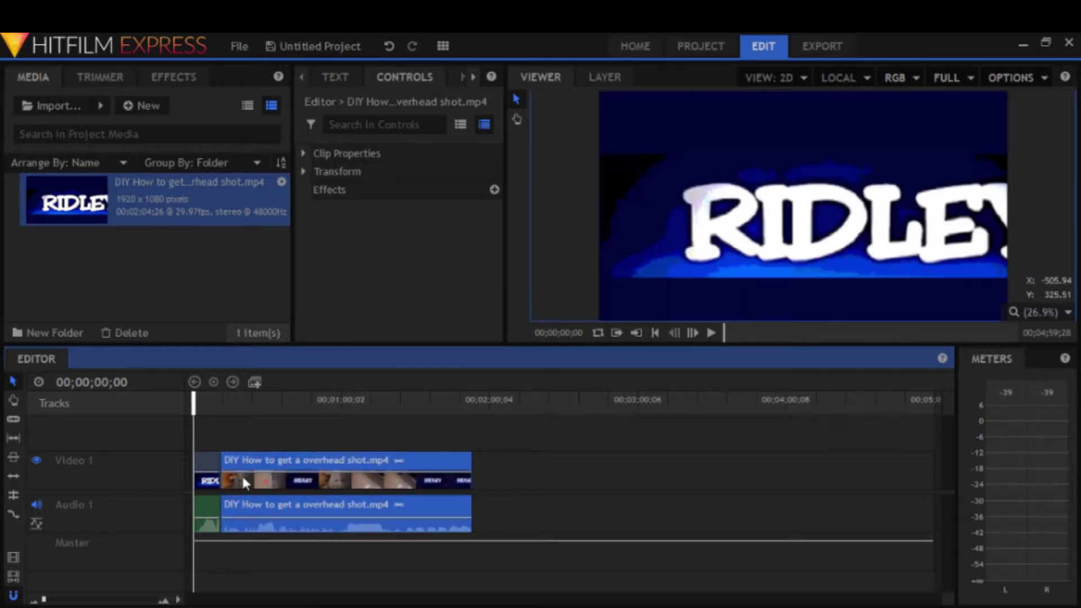
{"action": "left_click_drag", "start_coordinate": [195, 404], "coordinate": [237, 413]}
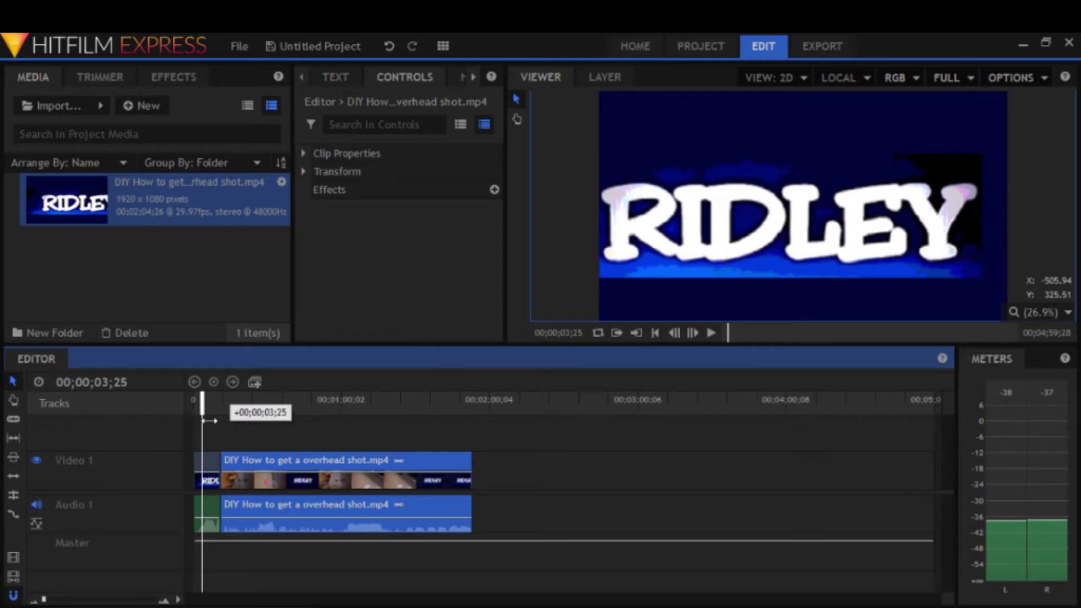
{"action": "left_click", "coordinate": [228, 406]}
{"action": "key", "text": "Home"}
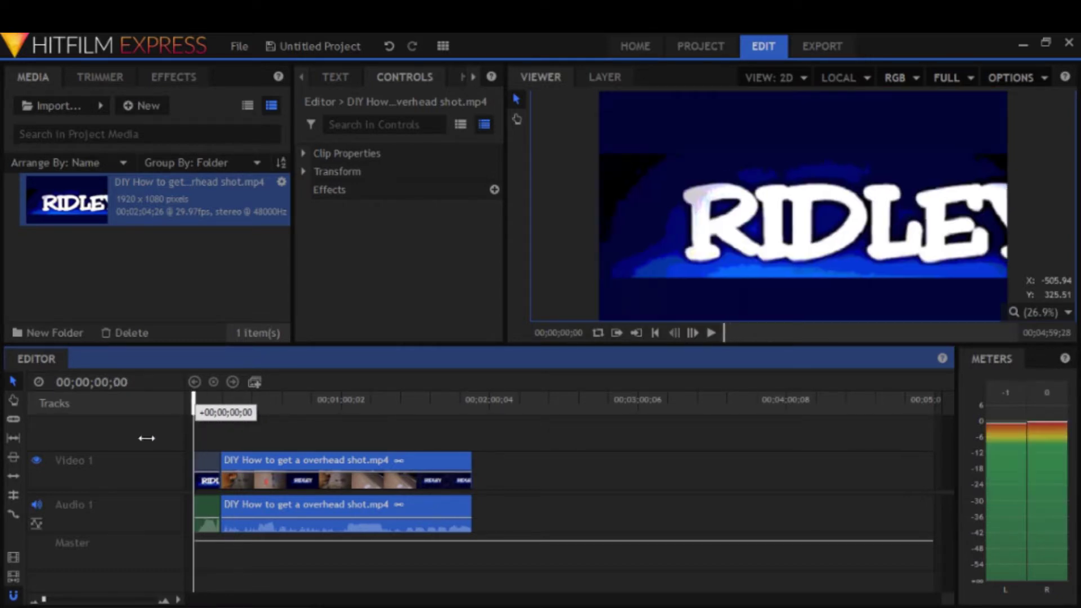
Step: From Effects > Transitions - Video > Dissolve, drop Additive Dissolve onto the join between the clips
{"action": "left_click", "coordinate": [160, 80]}
{"action": "scroll", "coordinate": [92, 269], "scroll_direction": "down", "scroll_amount": 5}
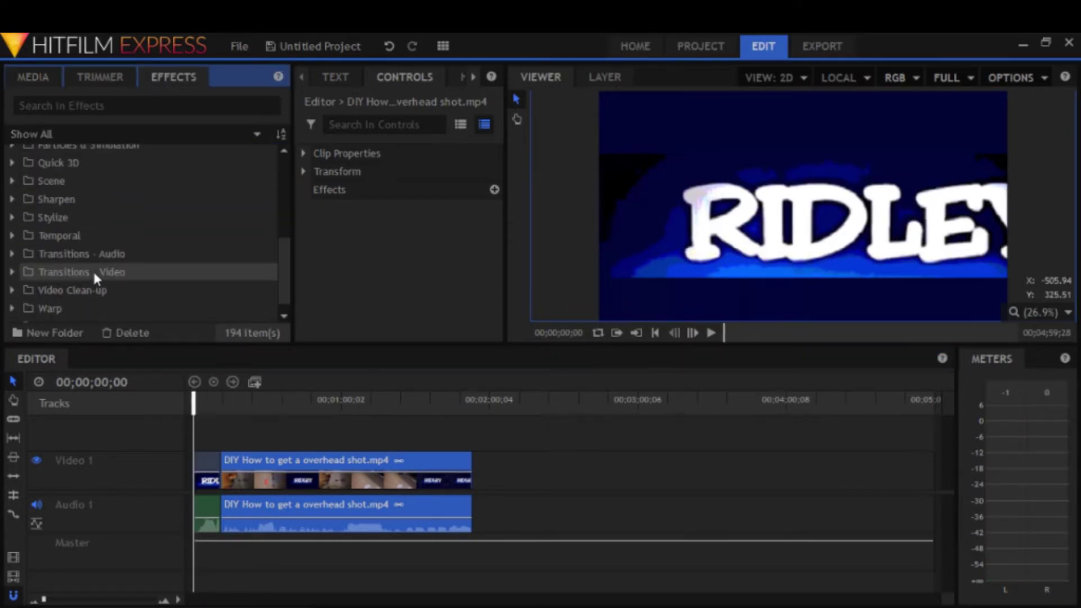
{"action": "left_click", "coordinate": [36, 70]}
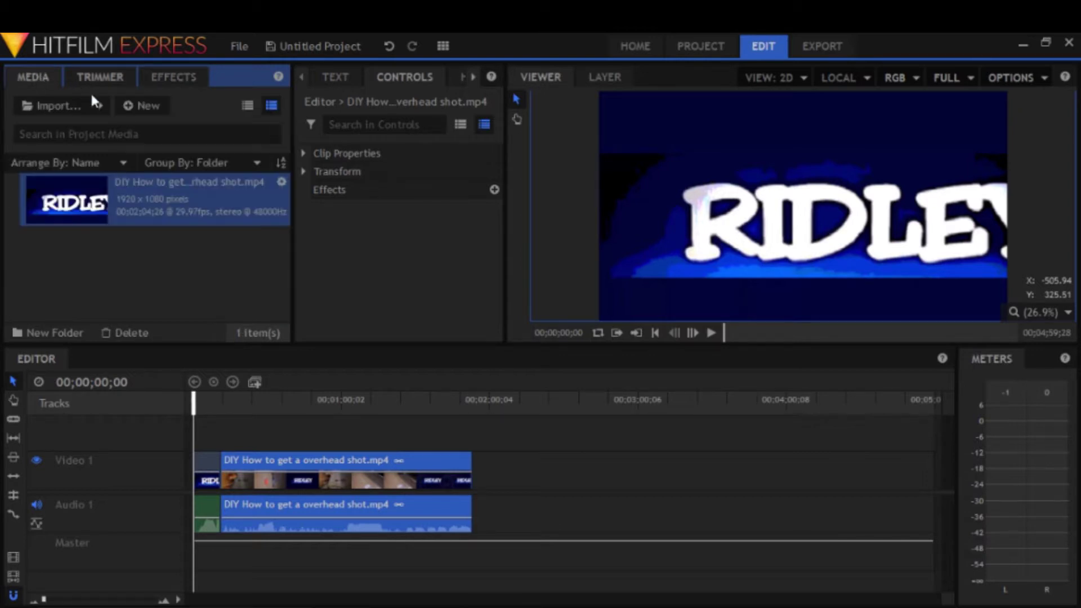
{"action": "left_click", "coordinate": [182, 75]}
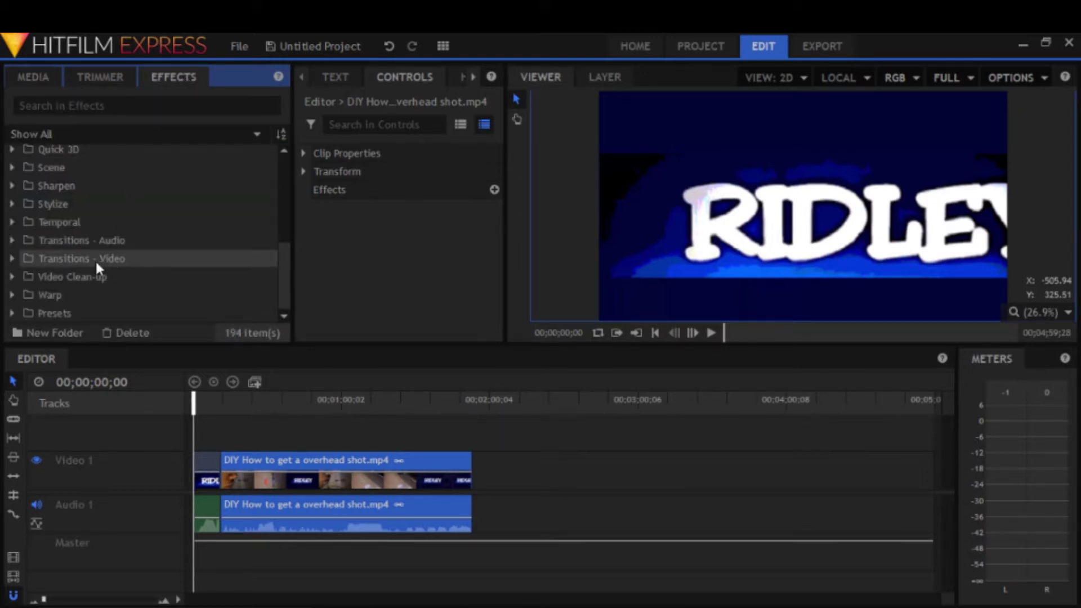
{"action": "left_click", "coordinate": [15, 256]}
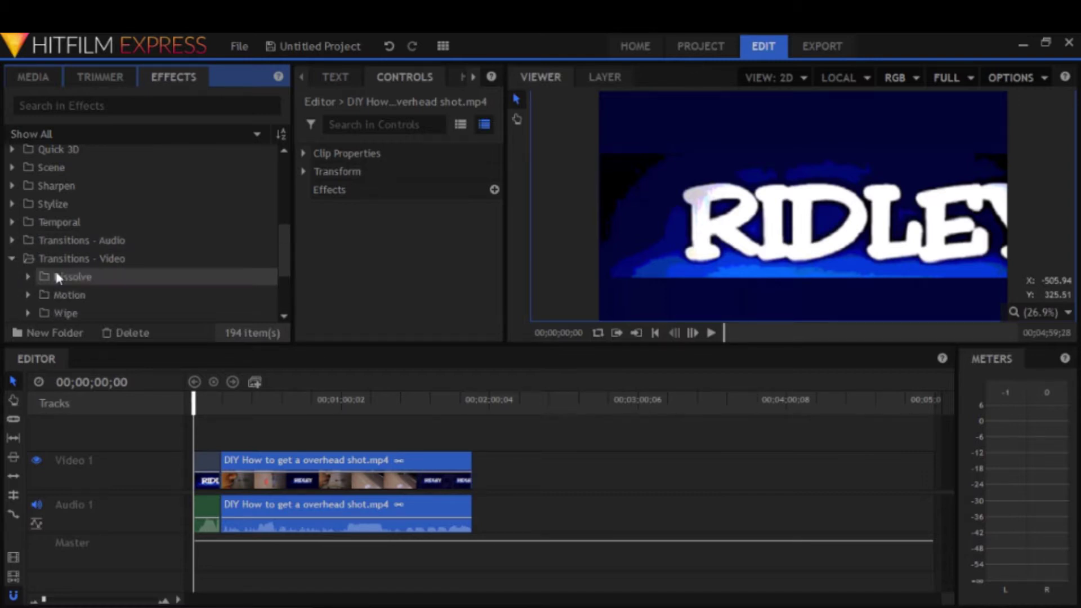
{"action": "scroll", "coordinate": [59, 271], "scroll_direction": "down", "scroll_amount": 3}
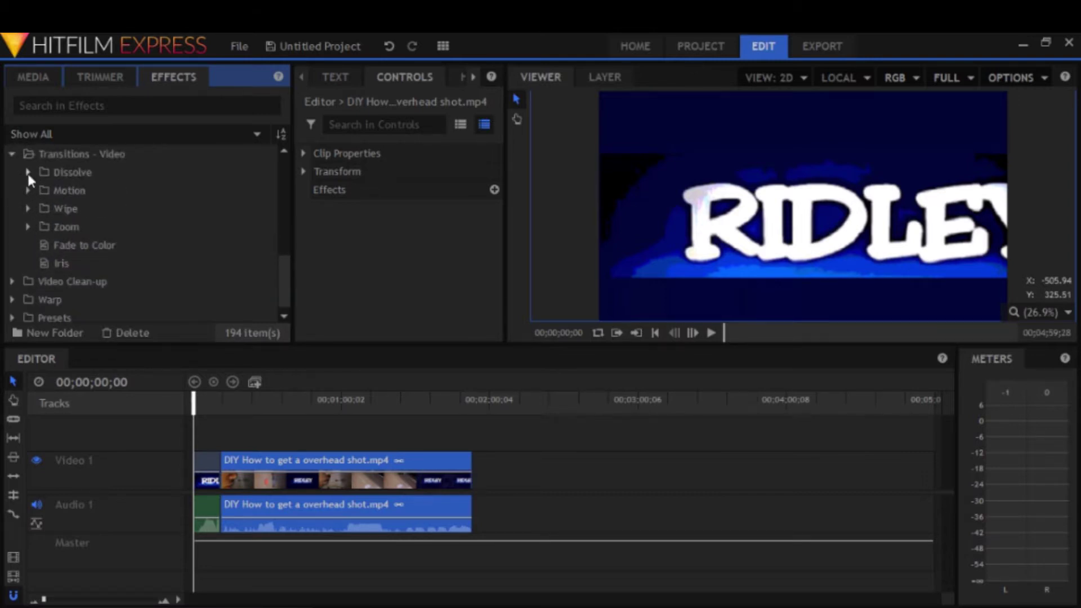
{"action": "left_click", "coordinate": [28, 173]}
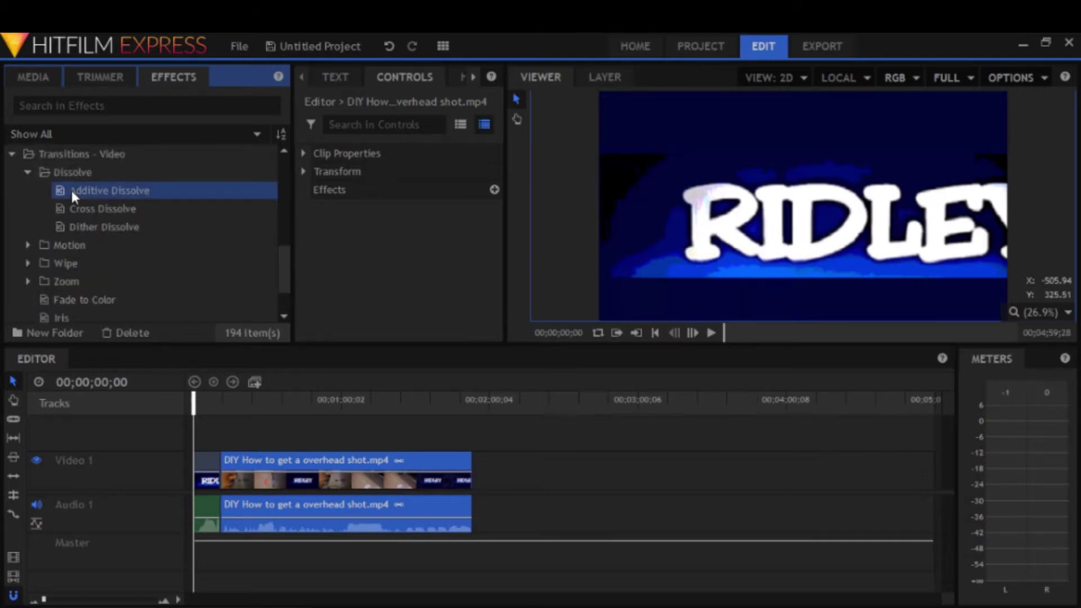
{"action": "left_click_drag", "start_coordinate": [69, 187], "coordinate": [228, 477]}
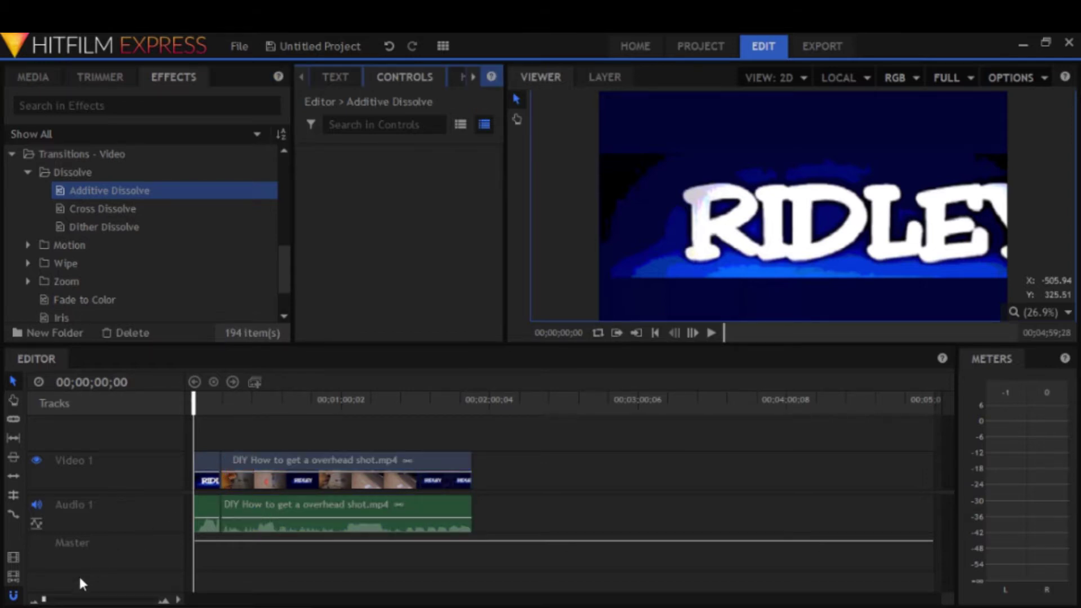
{"action": "left_click", "coordinate": [56, 602]}
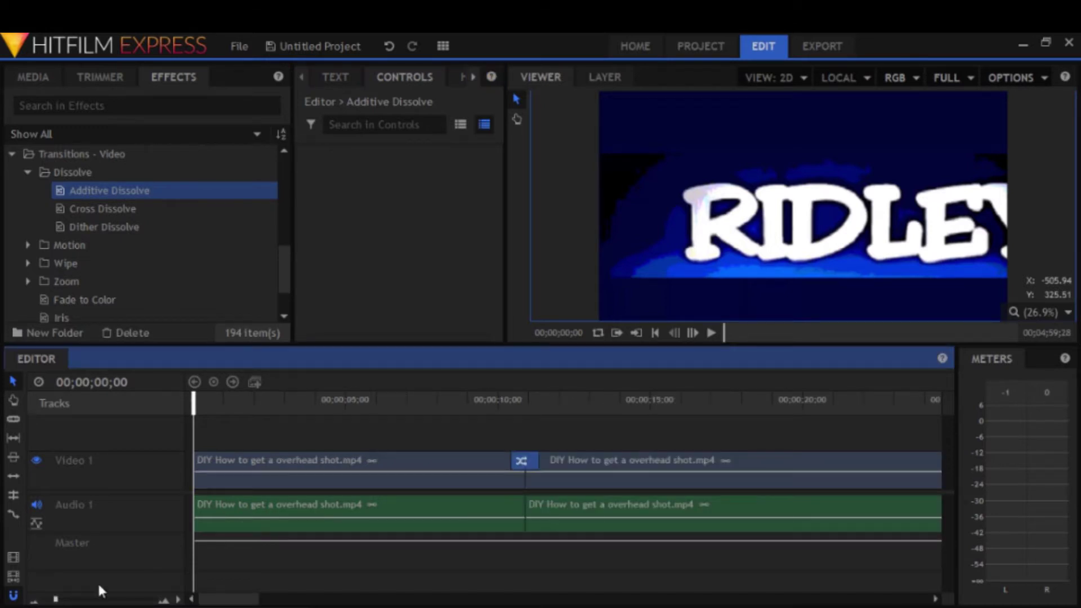
{"action": "left_click", "coordinate": [491, 444]}
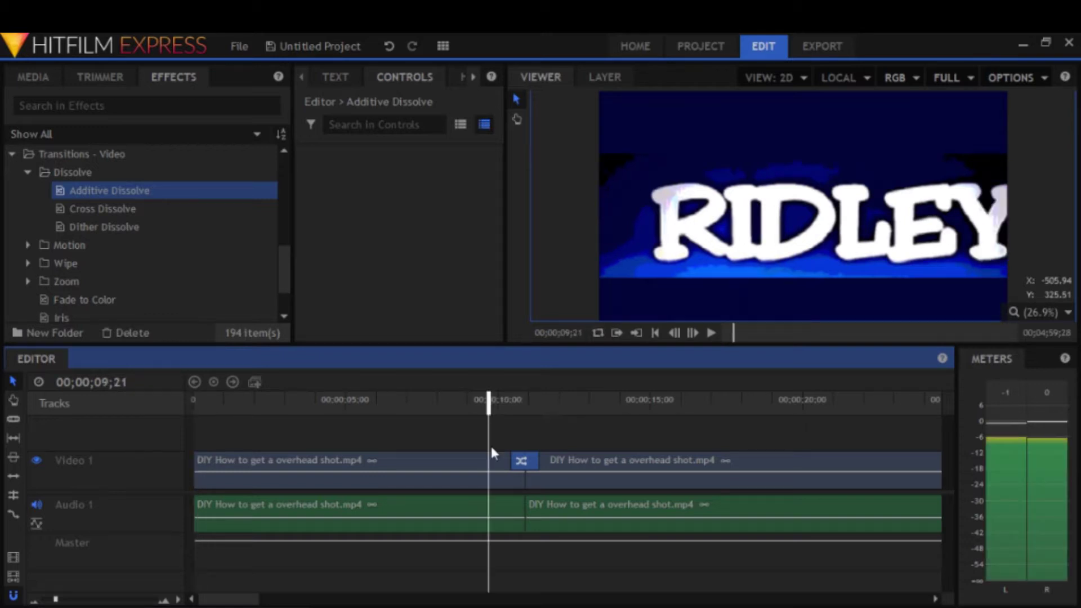
{"action": "left_click", "coordinate": [713, 334]}
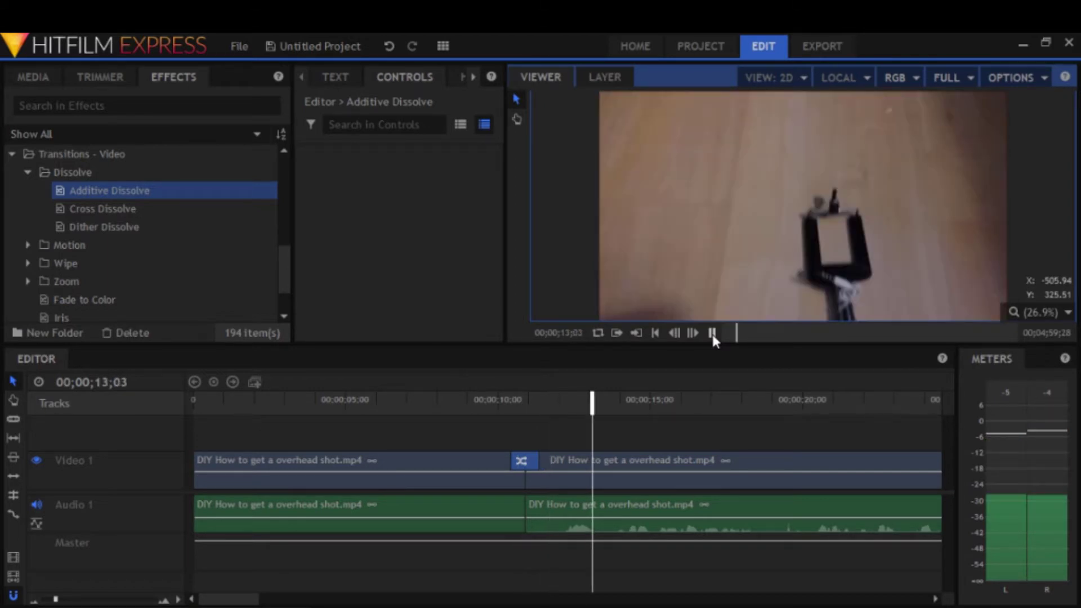
{"action": "left_click", "coordinate": [712, 333]}
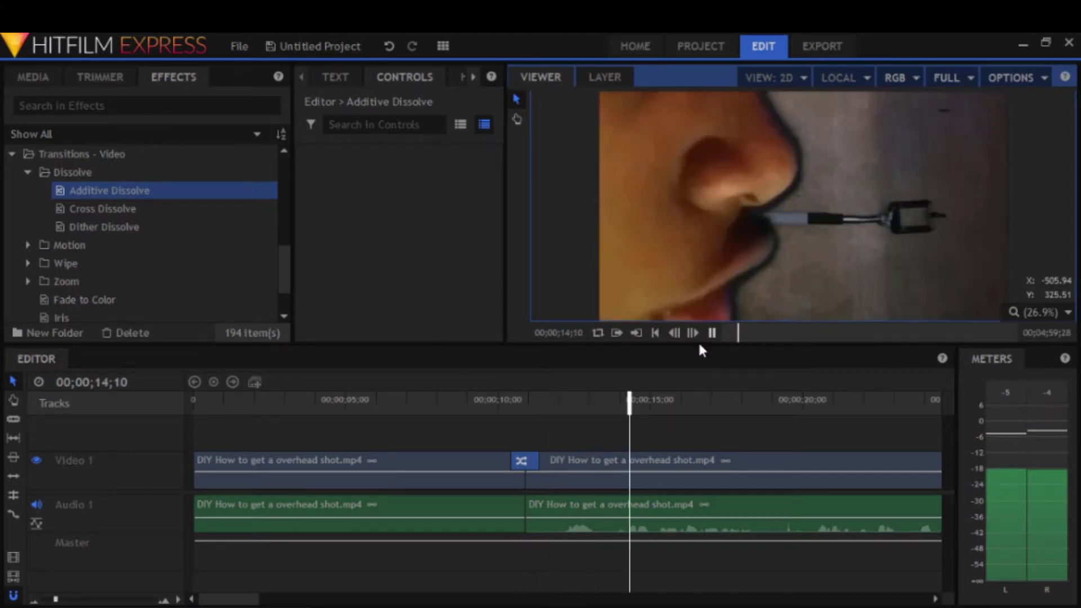
{"action": "left_click", "coordinate": [645, 402]}
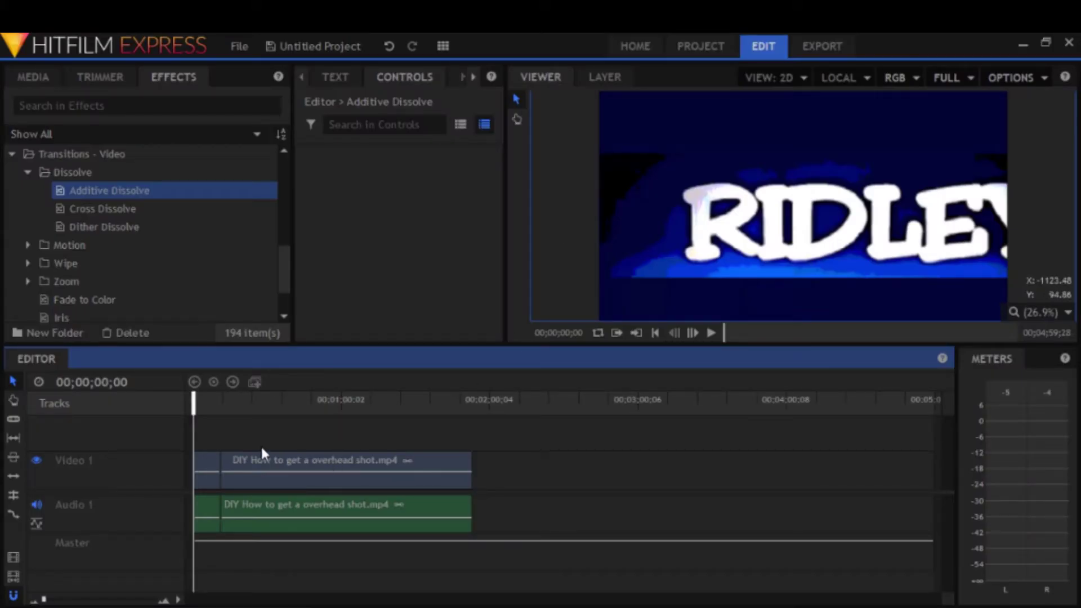
Step: Add an Additive Dissolve at the main clip's start and copy the RIDLEY clip
{"action": "left_click", "coordinate": [293, 449]}
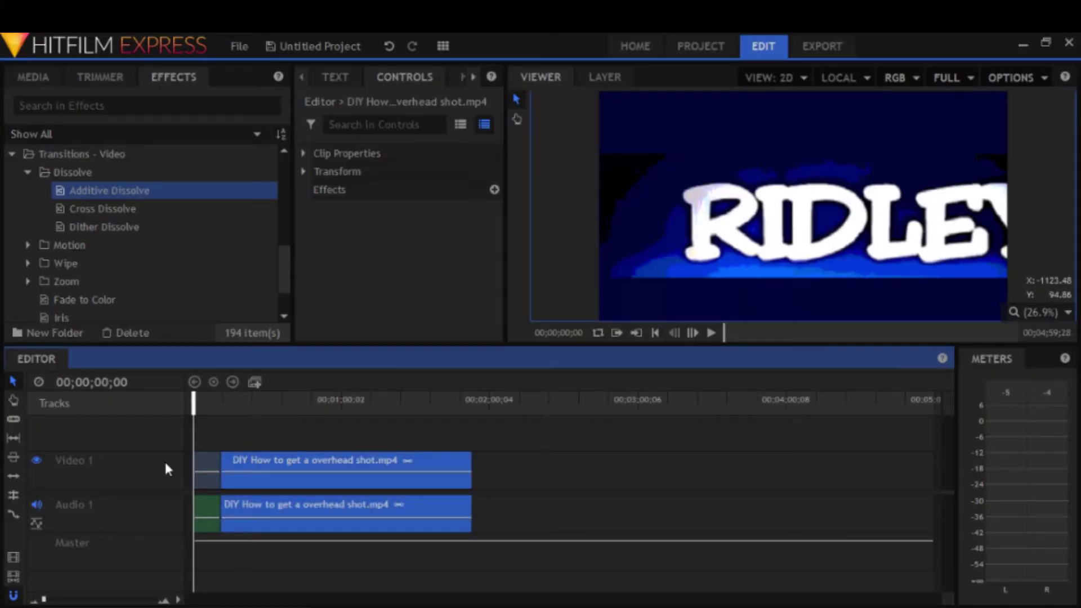
{"action": "left_click_drag", "start_coordinate": [164, 469], "coordinate": [211, 465]}
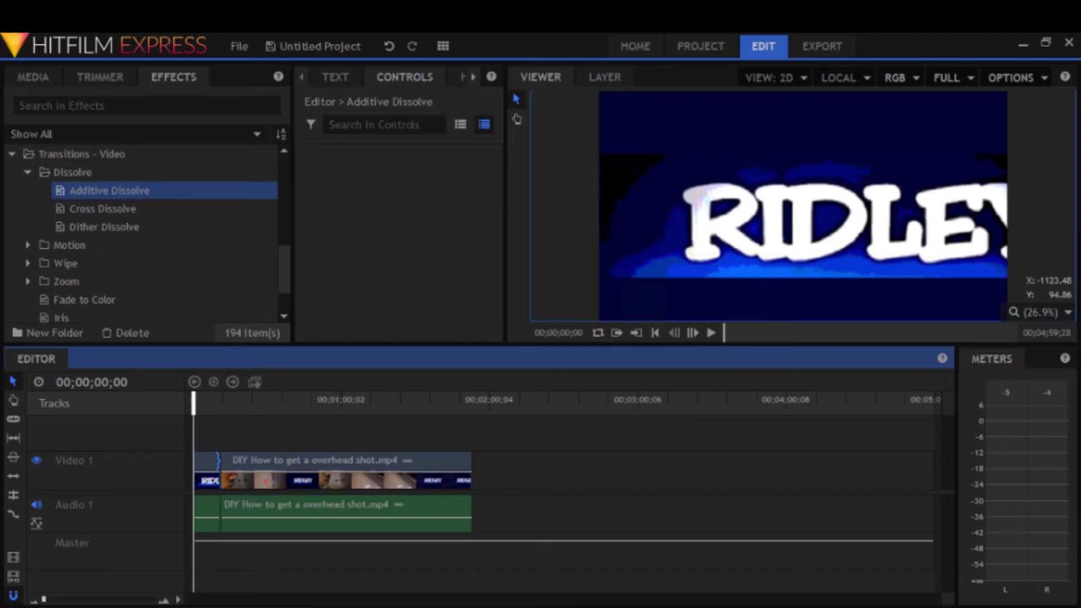
{"action": "left_click", "coordinate": [217, 460]}
{"action": "right_click", "coordinate": [217, 454]}
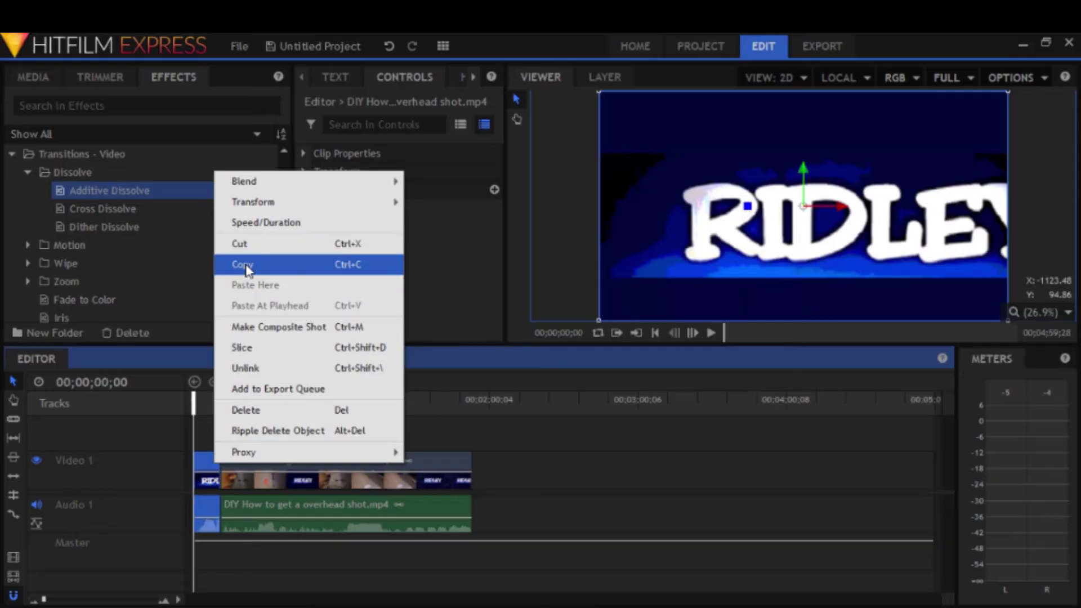
{"action": "left_click", "coordinate": [245, 268]}
Step: Paste the copied clip onto the empty track and slide it against the main clip's end
{"action": "left_click", "coordinate": [547, 467]}
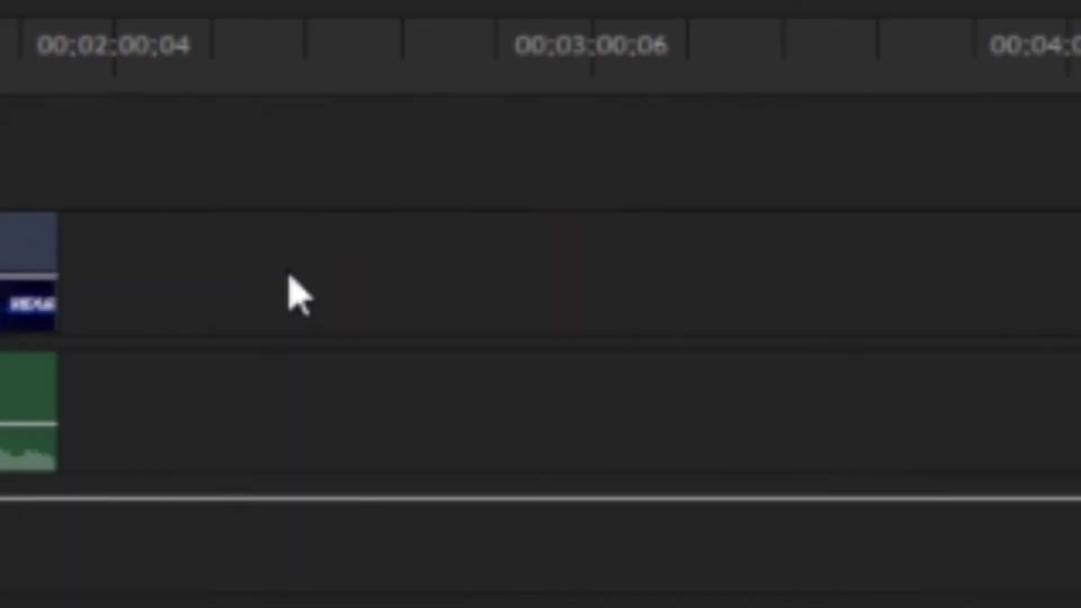
{"action": "right_click", "coordinate": [544, 471]}
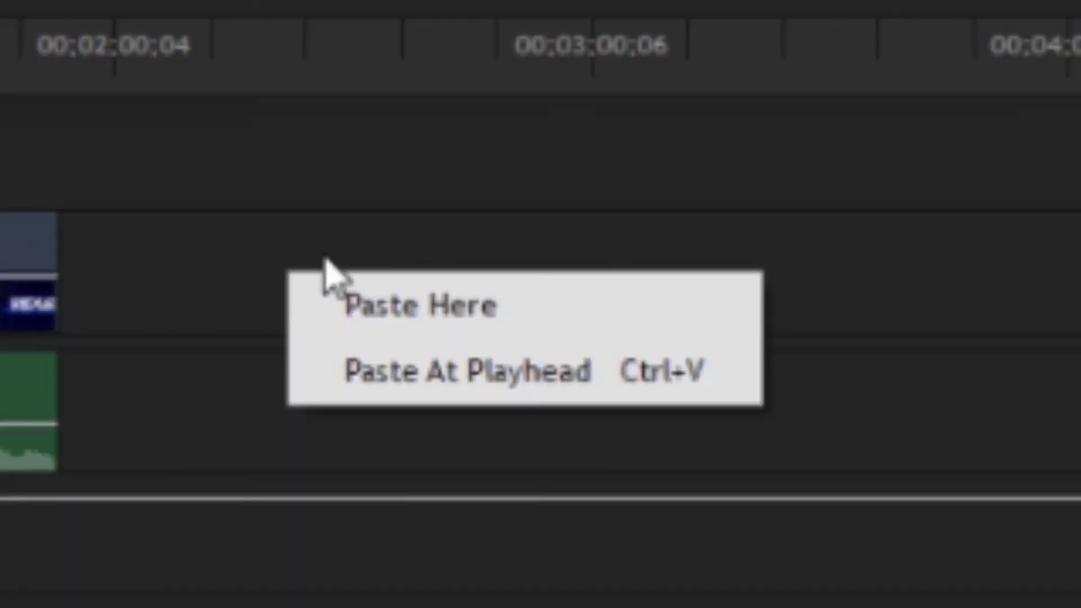
{"action": "left_click", "coordinate": [566, 490]}
{"action": "left_click_drag", "start_coordinate": [555, 467], "coordinate": [498, 484]}
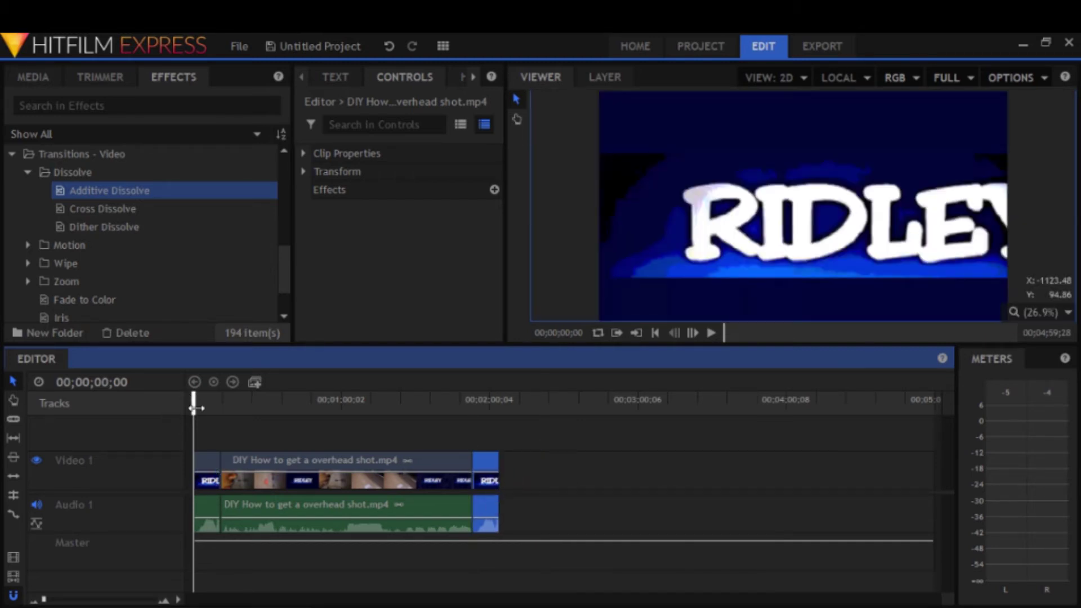
{"action": "left_click", "coordinate": [634, 487]}
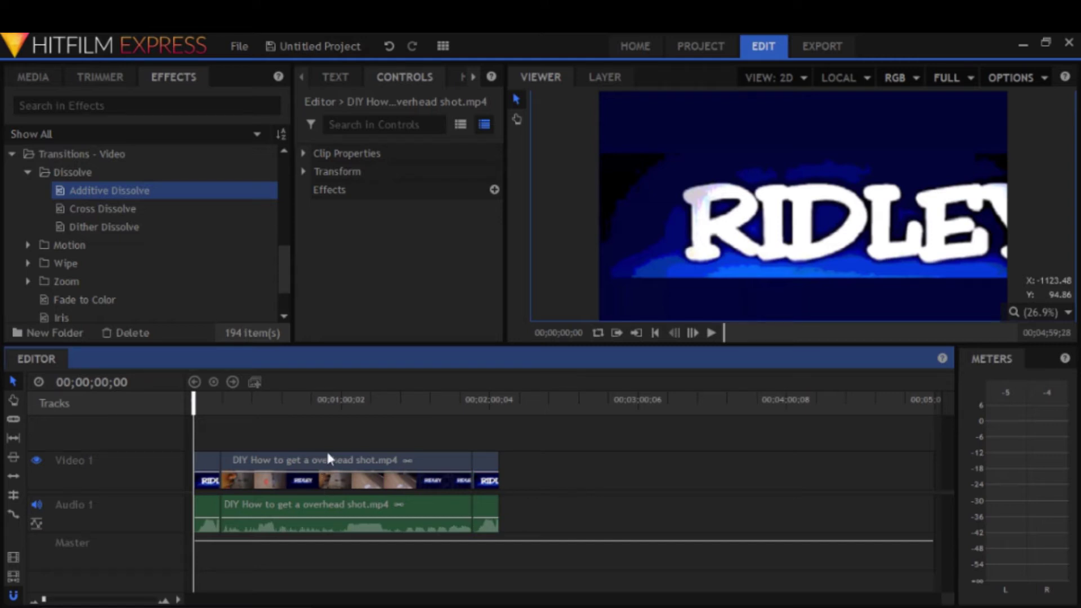
{"action": "left_click", "coordinate": [390, 478]}
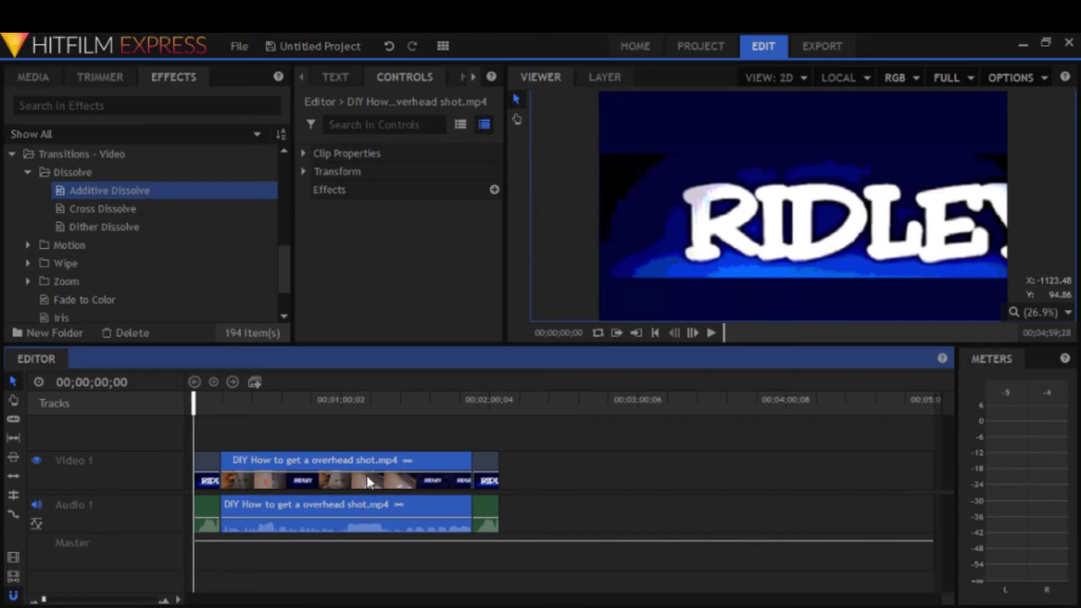
Step: Unlink the main clip's audio from its video and drop the video slightly later than its audio
{"action": "right_click", "coordinate": [392, 500]}
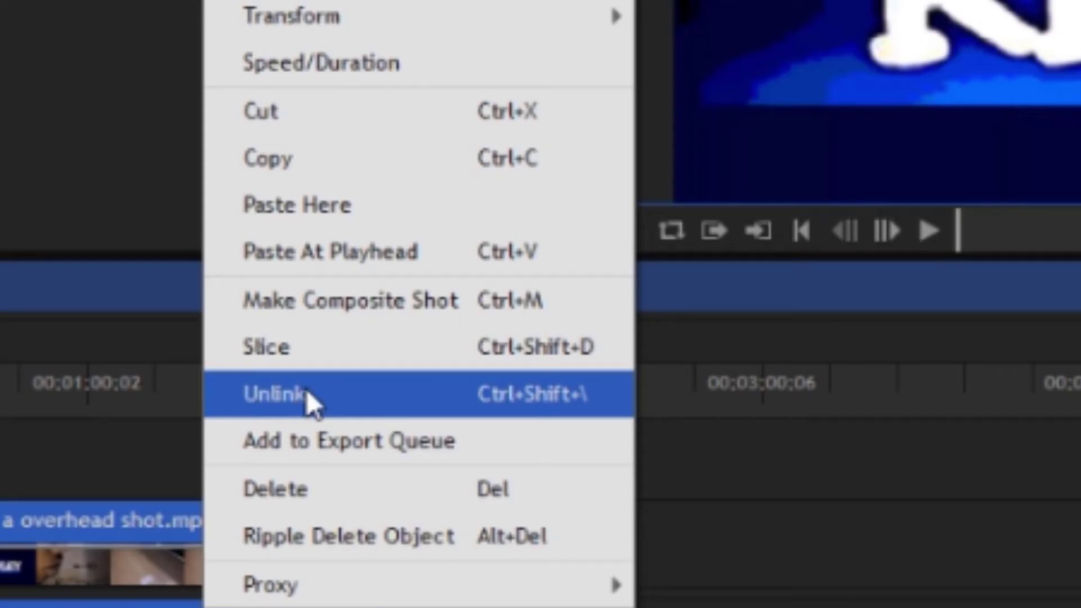
{"action": "left_click", "coordinate": [307, 391]}
{"action": "left_click", "coordinate": [408, 507]}
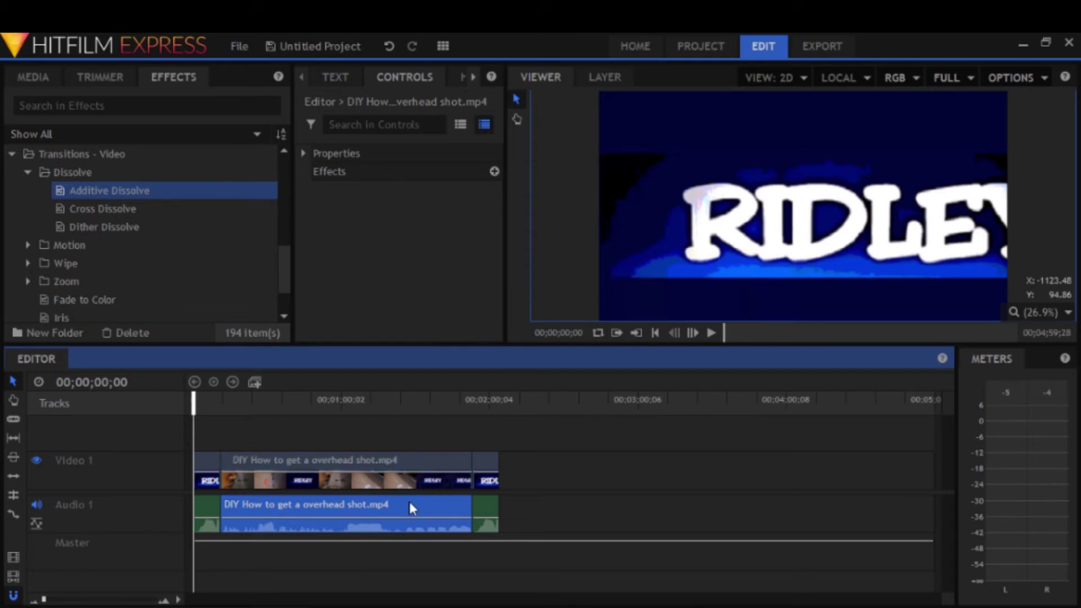
{"action": "mouse_move", "coordinate": [387, 509]}
{"action": "left_mouse_down"}
{"action": "mouse_move", "coordinate": [560, 515]}
{"action": "mouse_move", "coordinate": [392, 506]}
{"action": "left_mouse_up"}
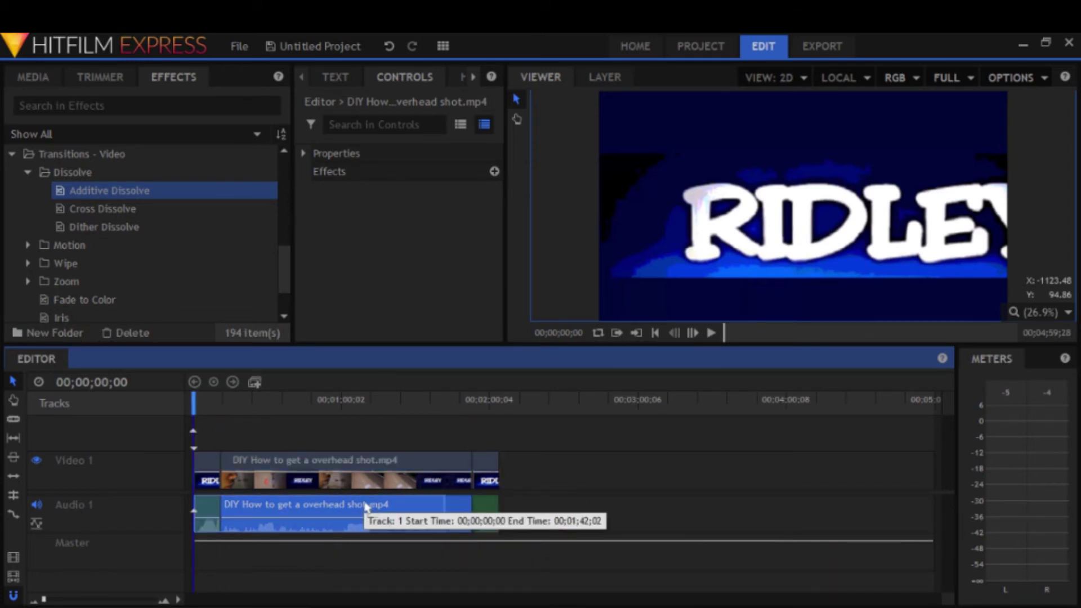
{"action": "mouse_move", "coordinate": [385, 464]}
{"action": "left_mouse_down"}
{"action": "mouse_move", "coordinate": [633, 469]}
{"action": "mouse_move", "coordinate": [334, 477]}
{"action": "left_mouse_up"}
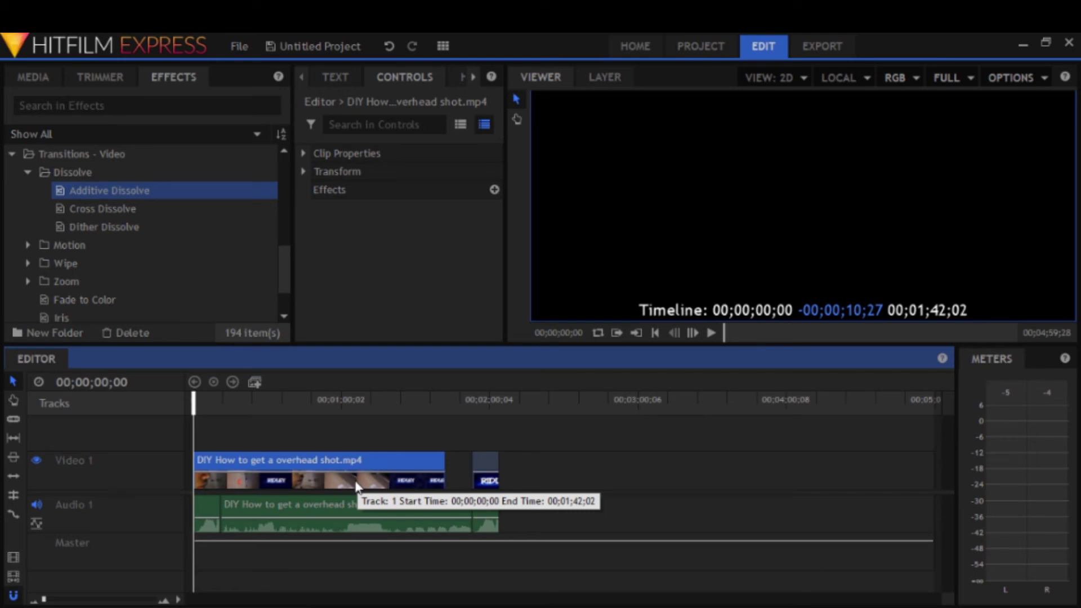
{"action": "left_click_drag", "start_coordinate": [334, 477], "coordinate": [375, 475]}
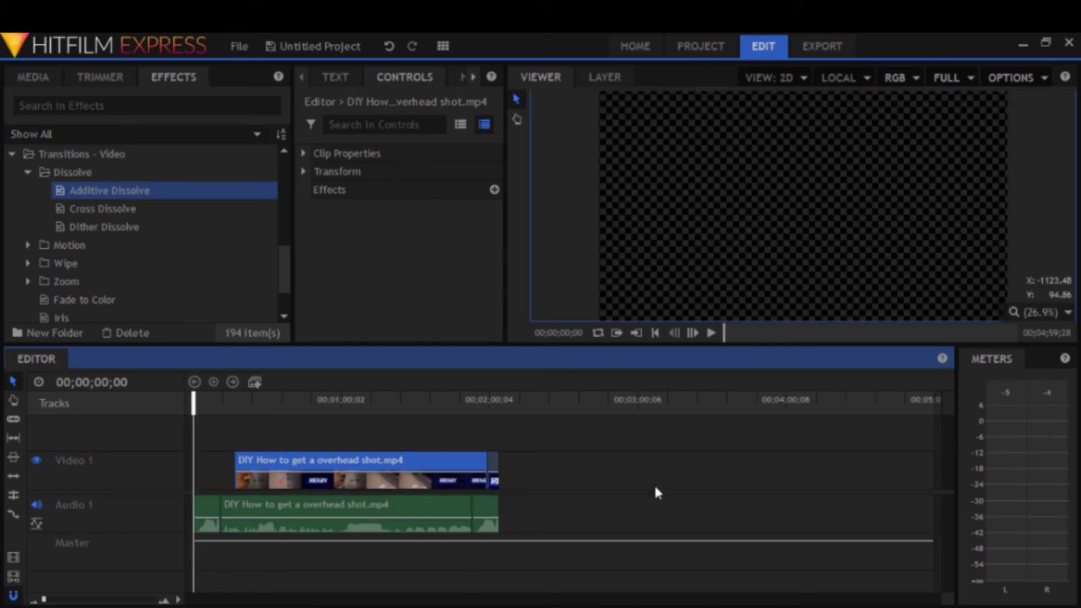